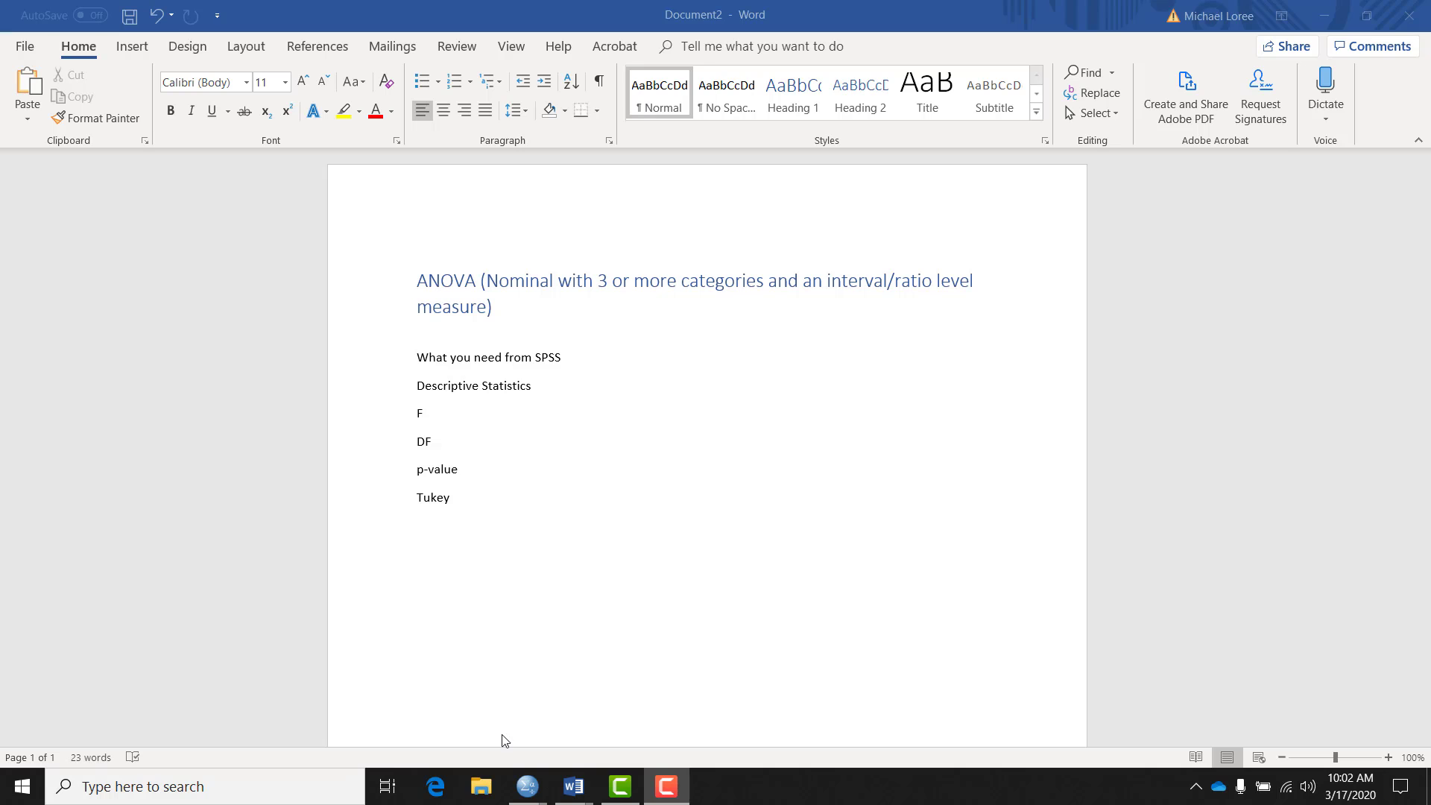
- Switch to the DEMO.sav dataset in SPSS and inspect the value labels of the race and educ variables
mouse_move(527, 783)
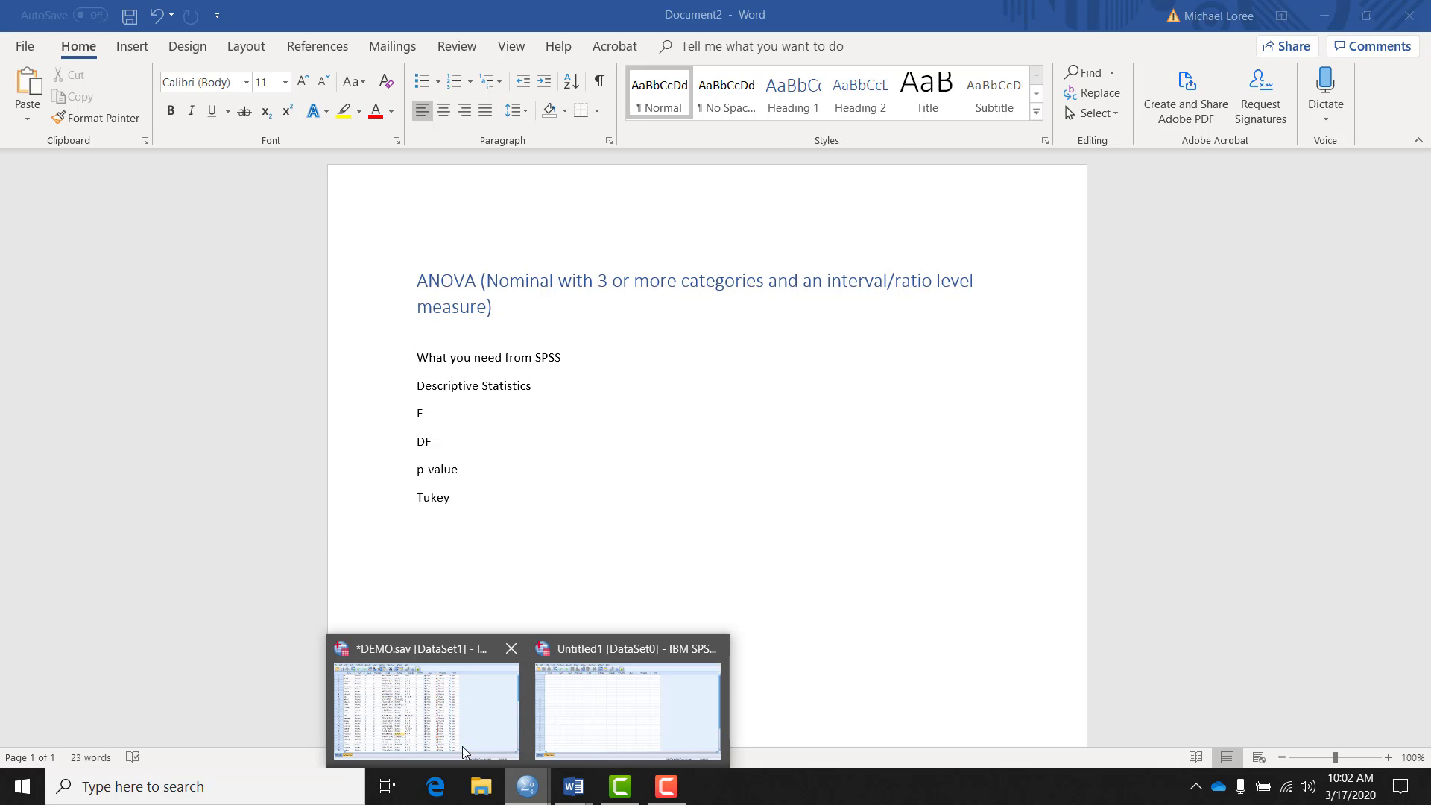
left_click(422, 720)
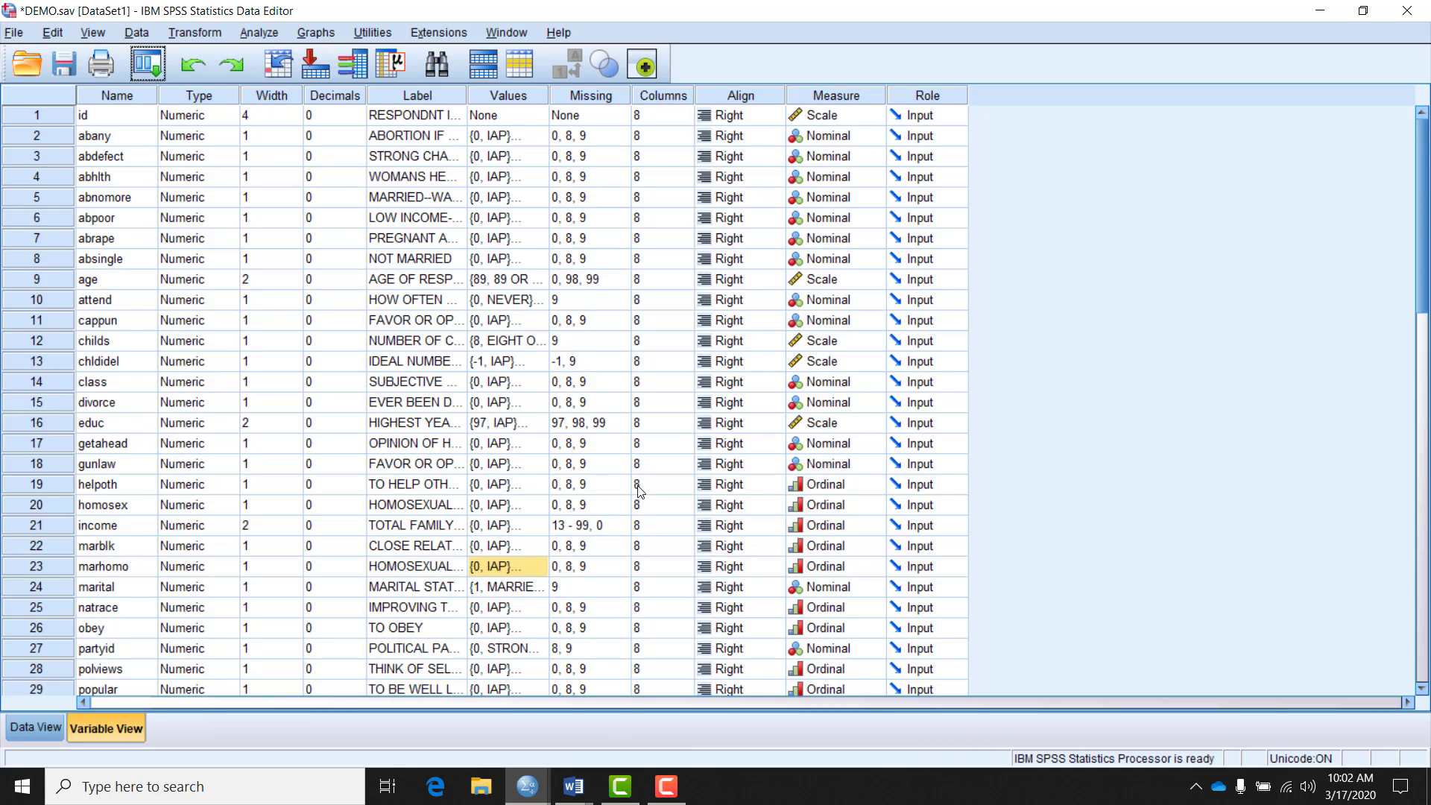
scroll(1420, 273, "down", 1)
scroll(1420, 272, "down", 3)
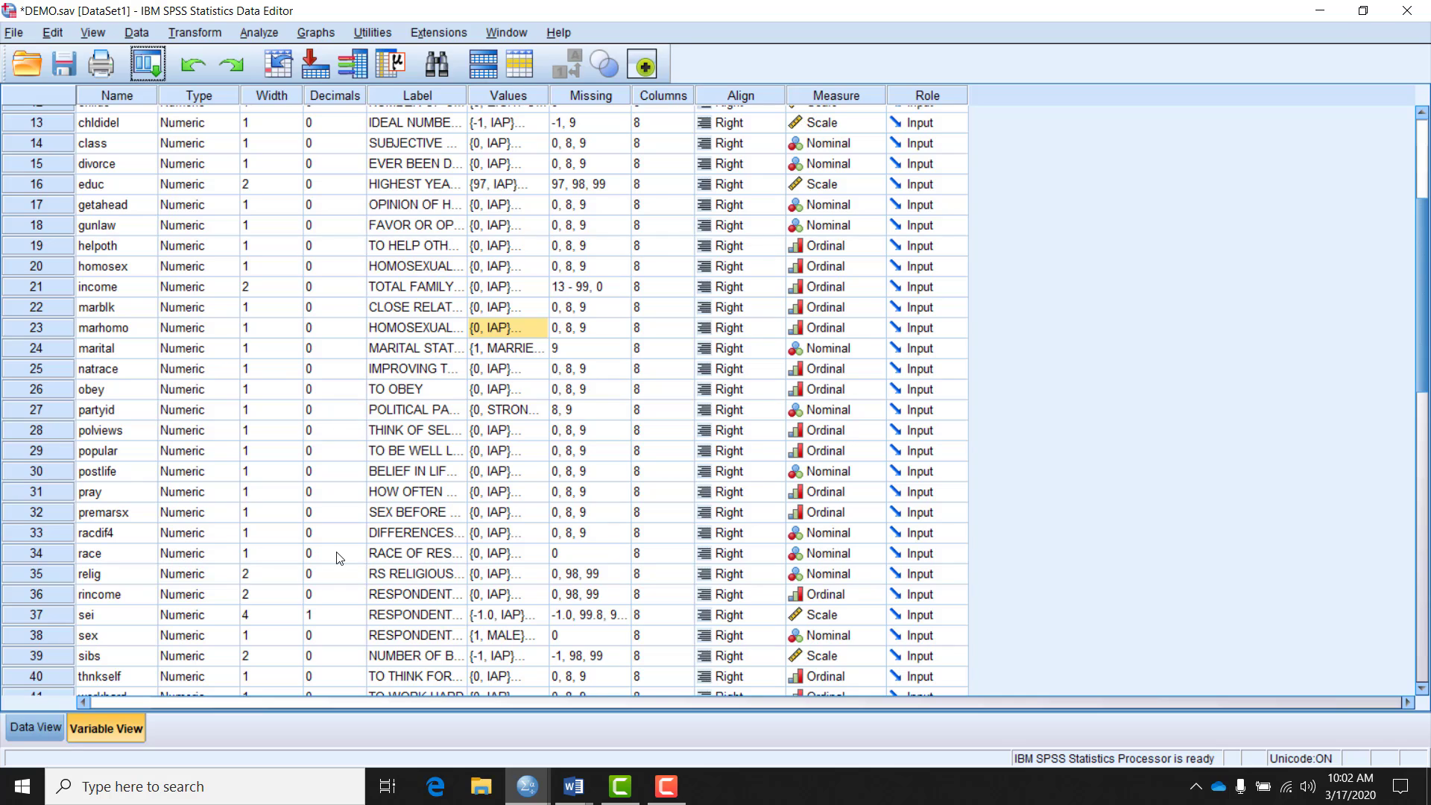
double_click(540, 560)
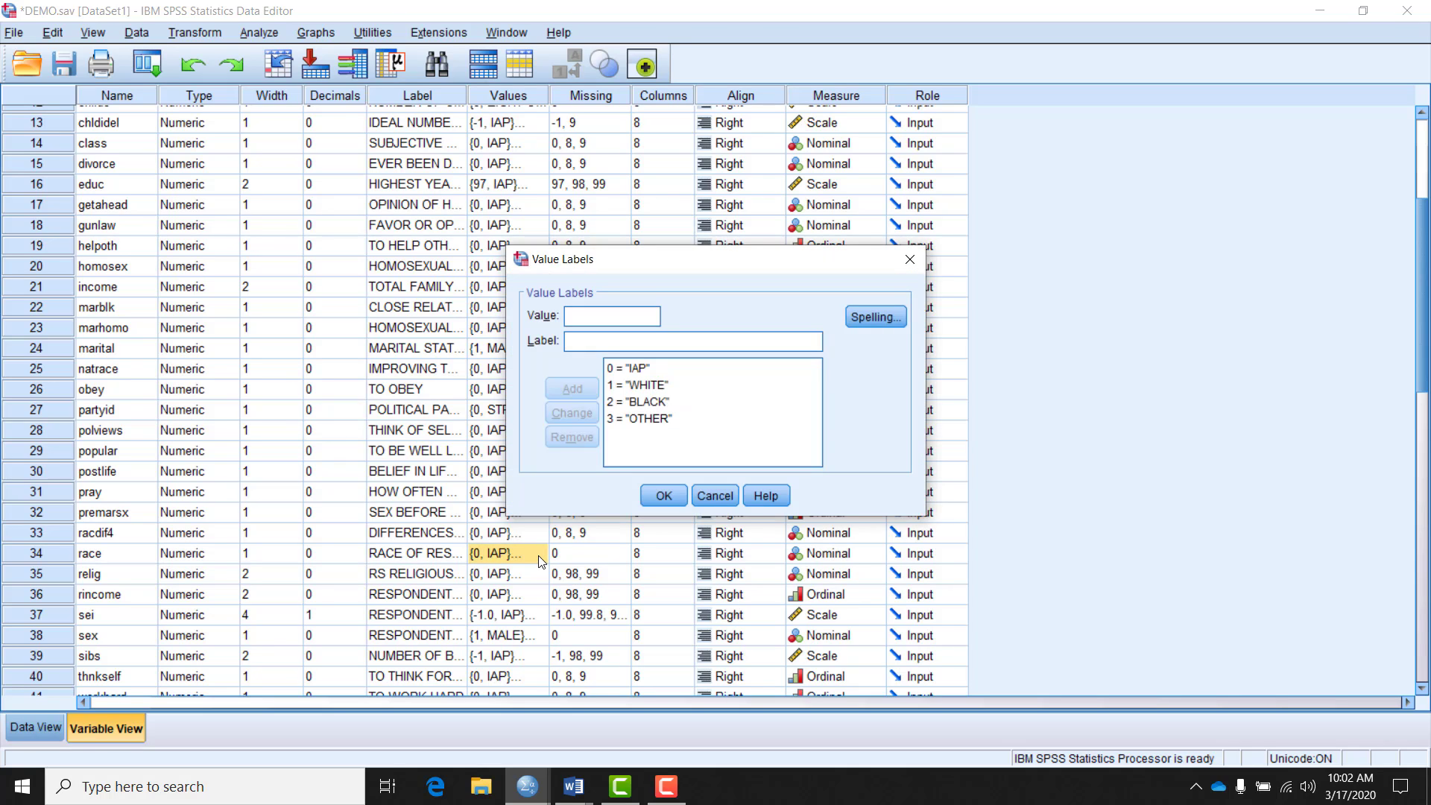
left_click(678, 420)
left_click(626, 387)
left_click(626, 401)
left_click(608, 422)
left_click(705, 496)
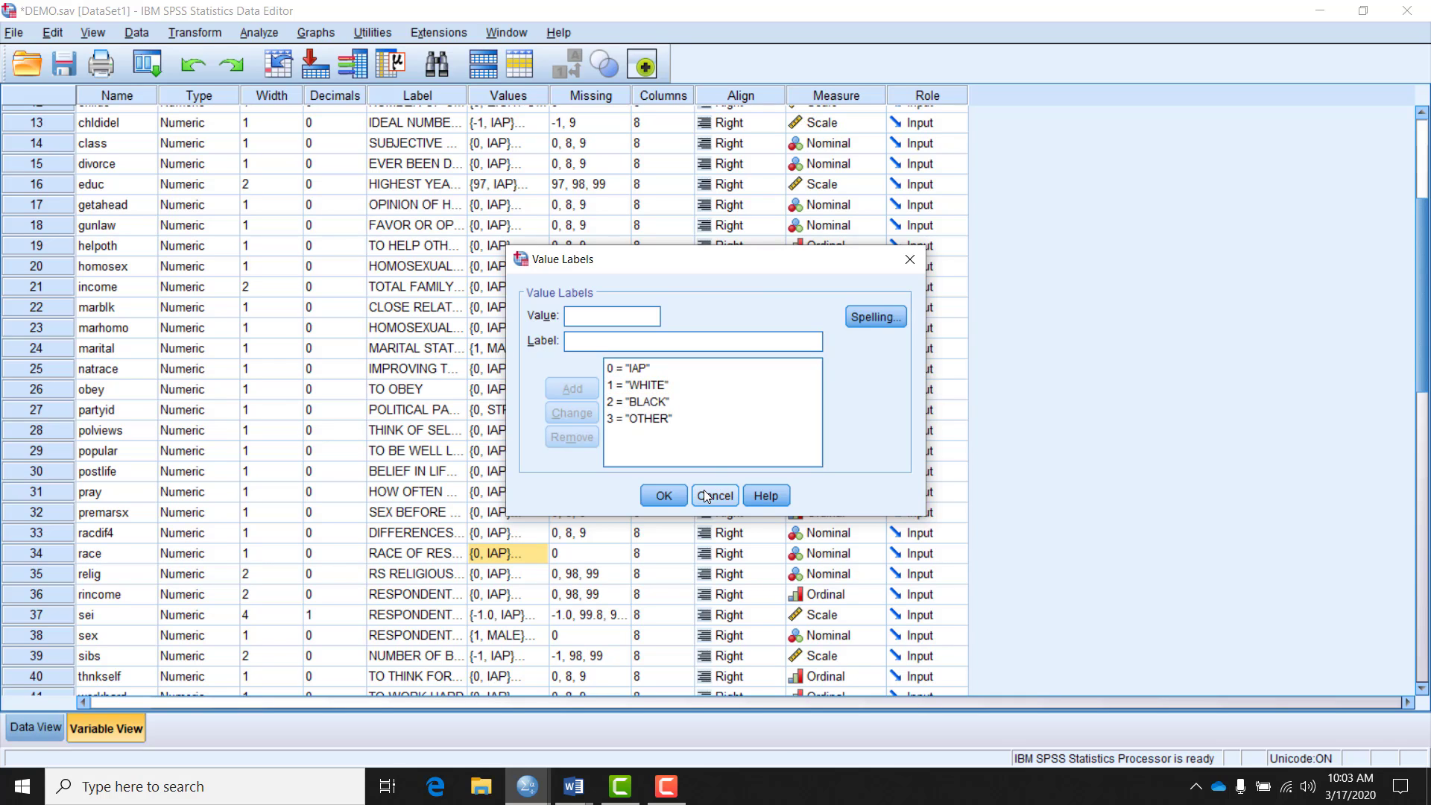
left_click(652, 500)
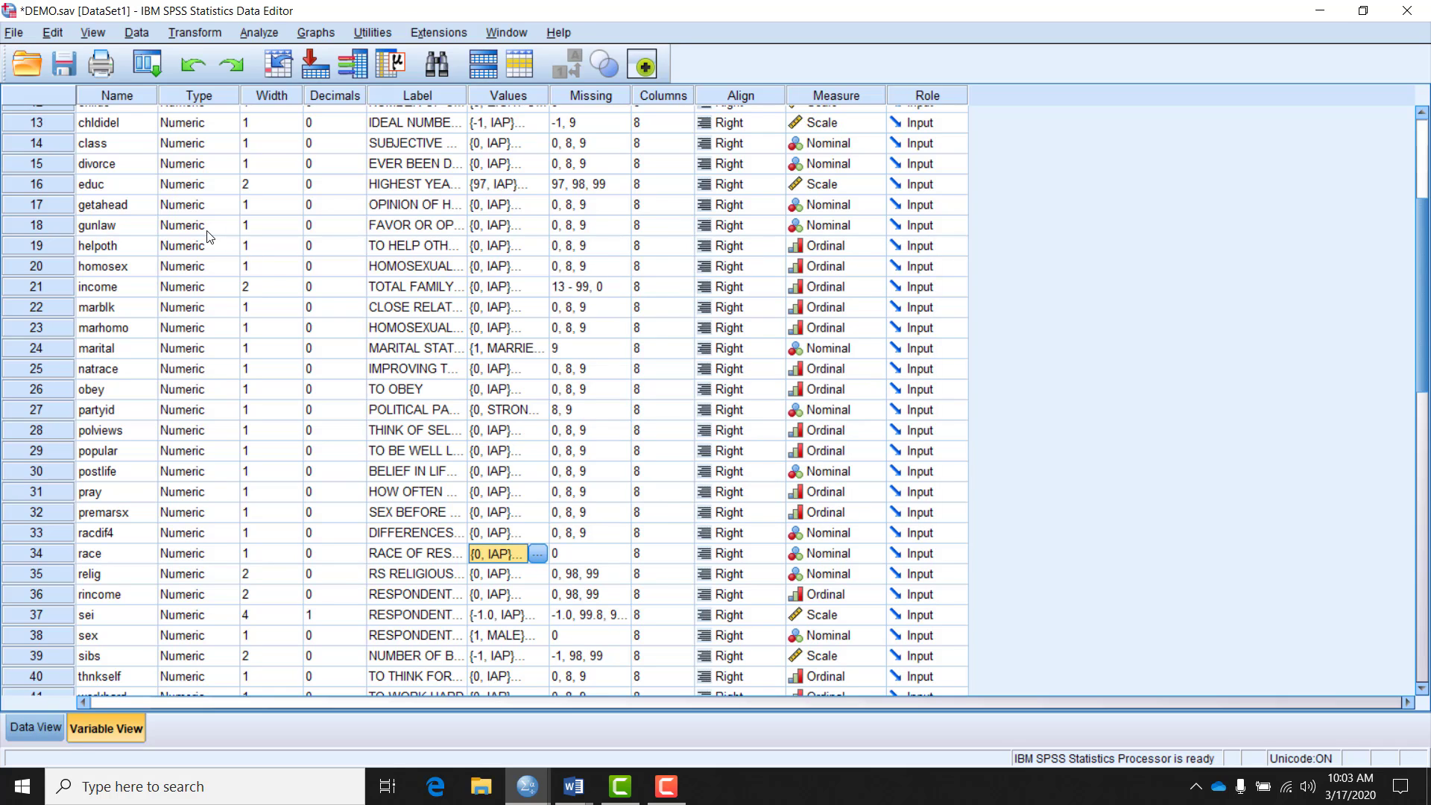
double_click(533, 189)
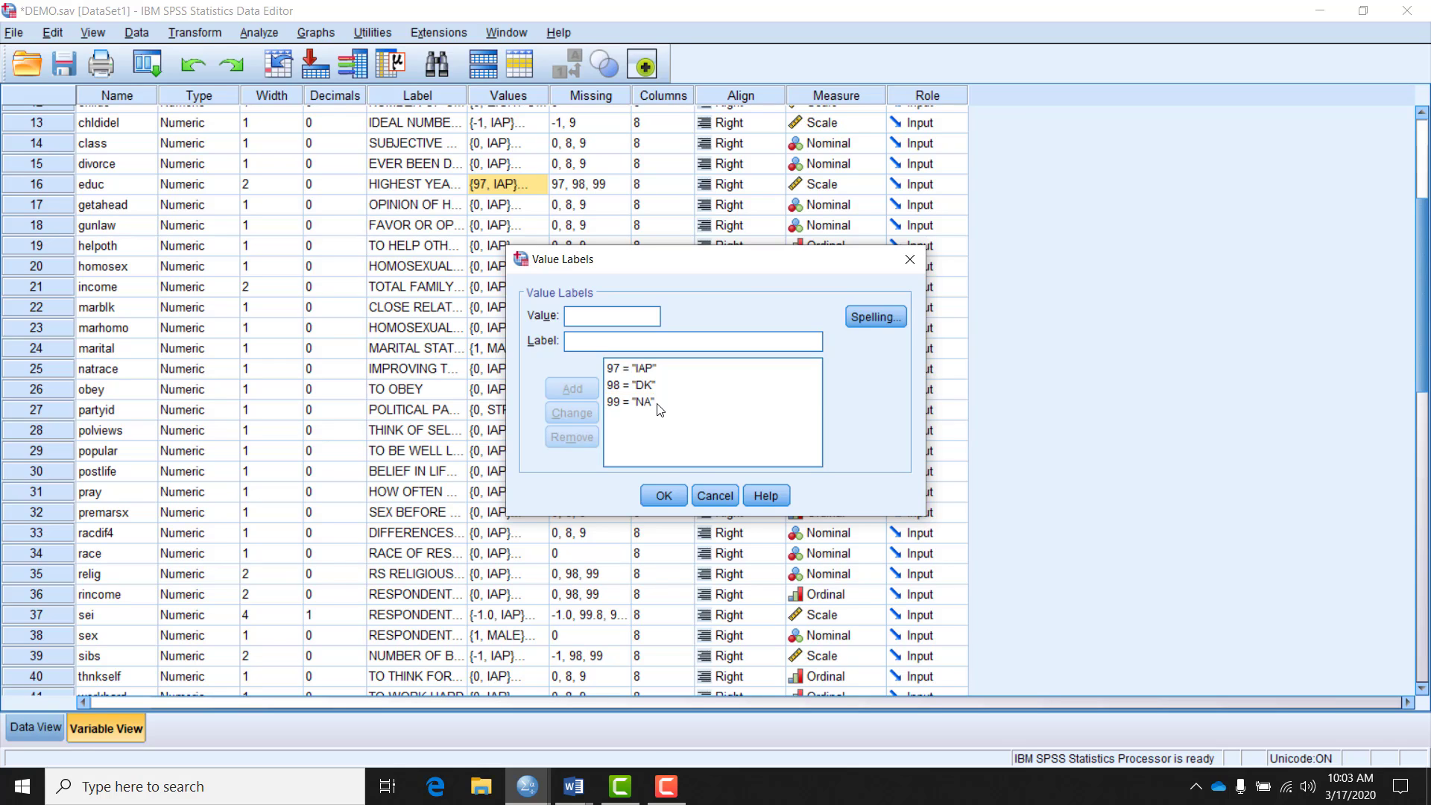
left_click(663, 496)
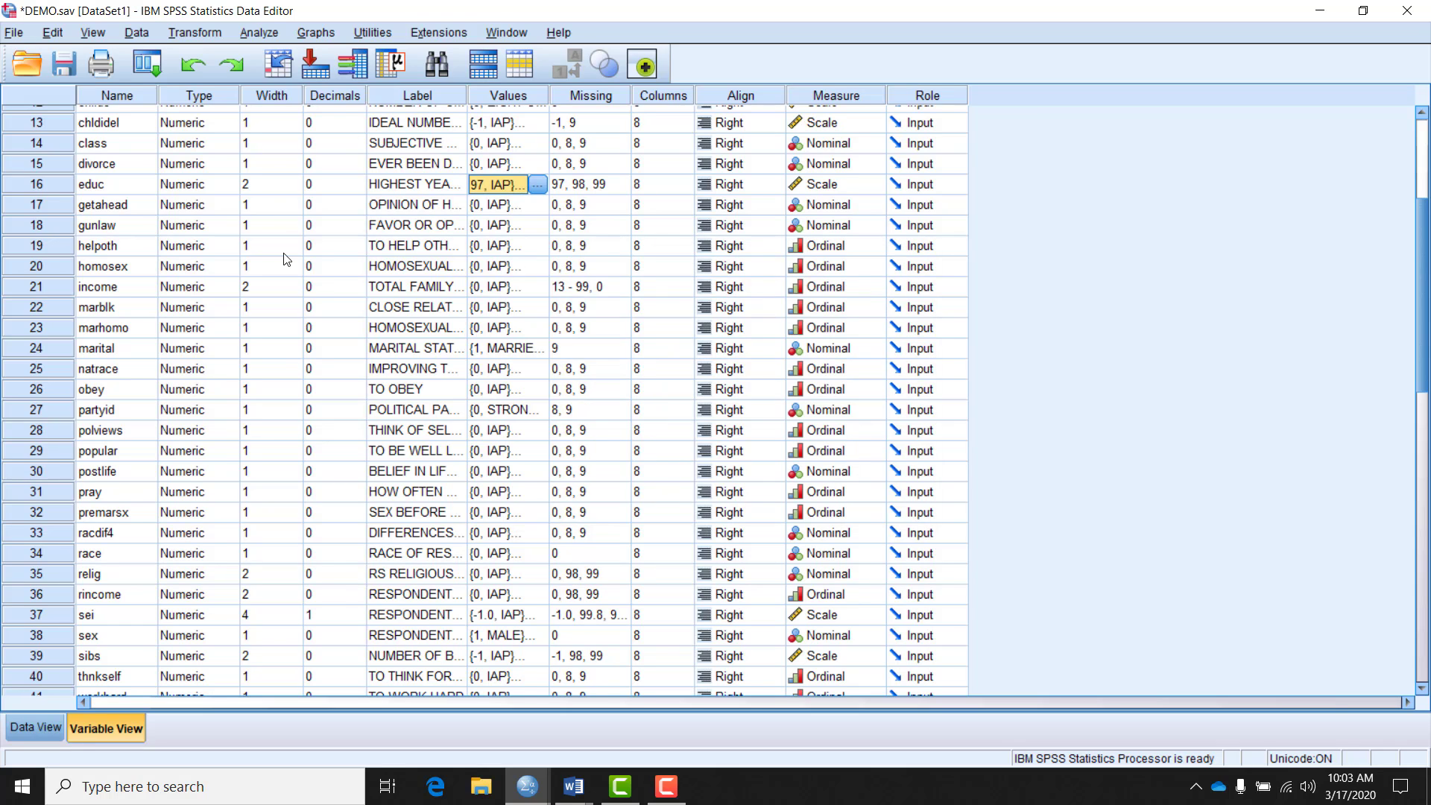
- Open the One-Way ANOVA analysis under Compare Means and display its source variables by variable name
left_click(258, 34)
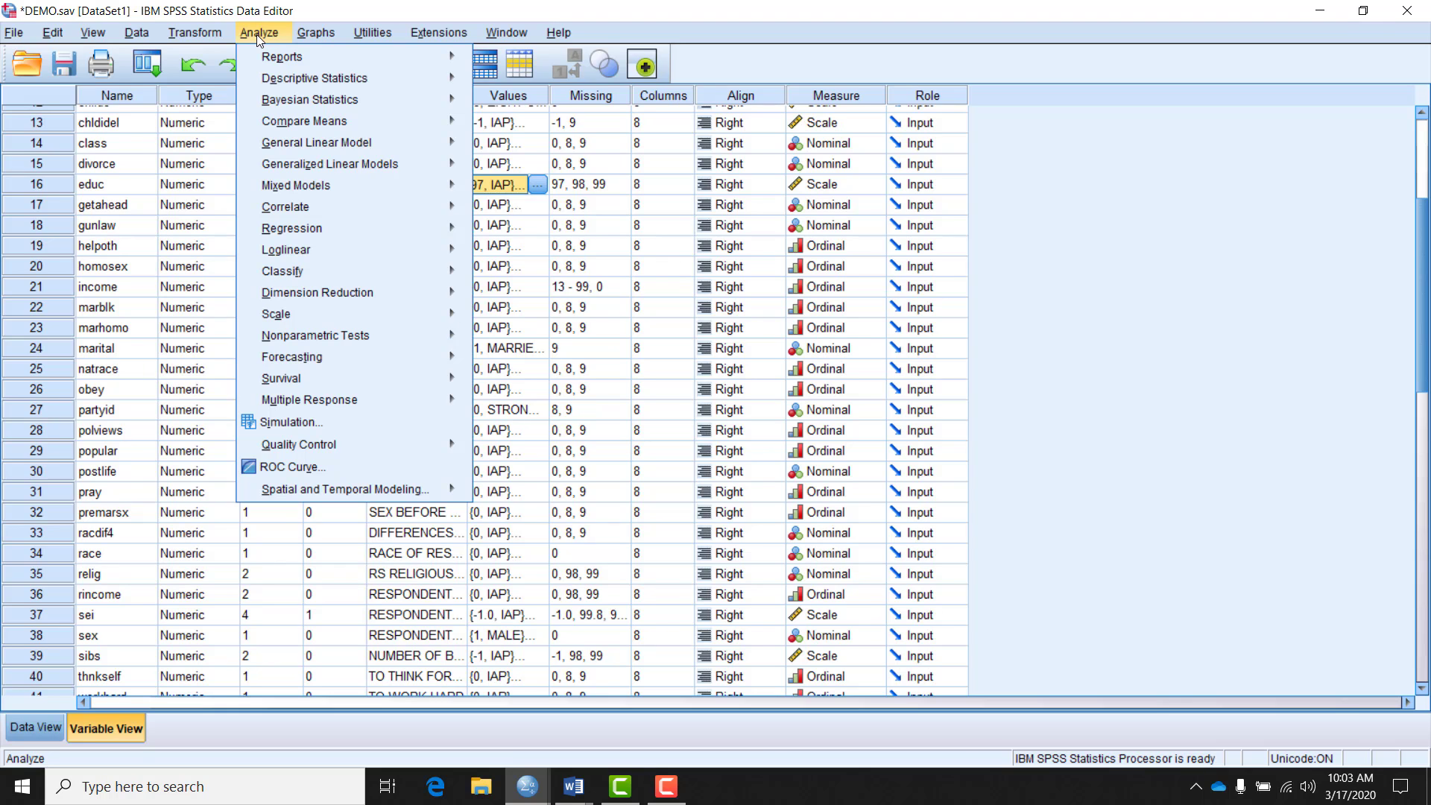
mouse_move(356, 124)
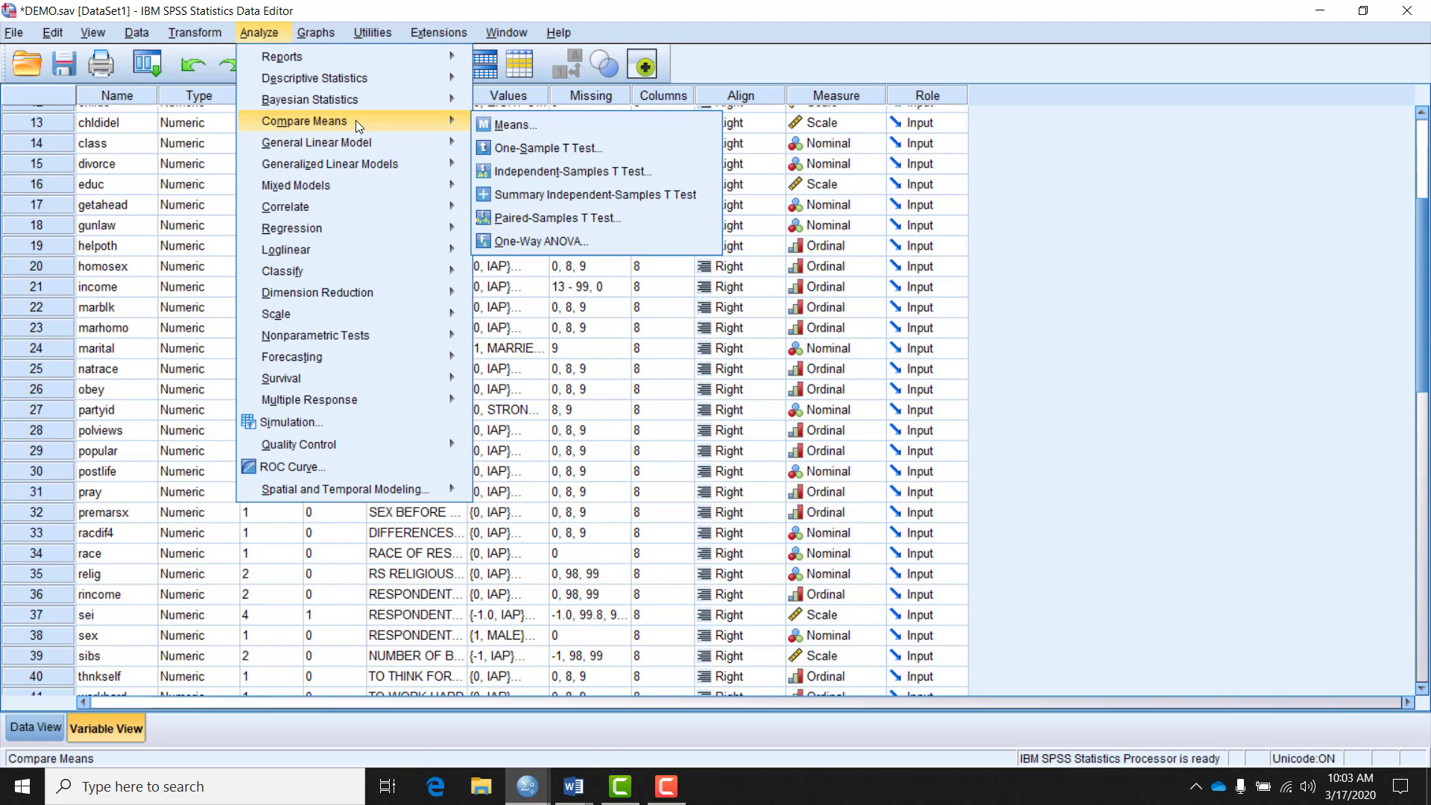
left_click(520, 241)
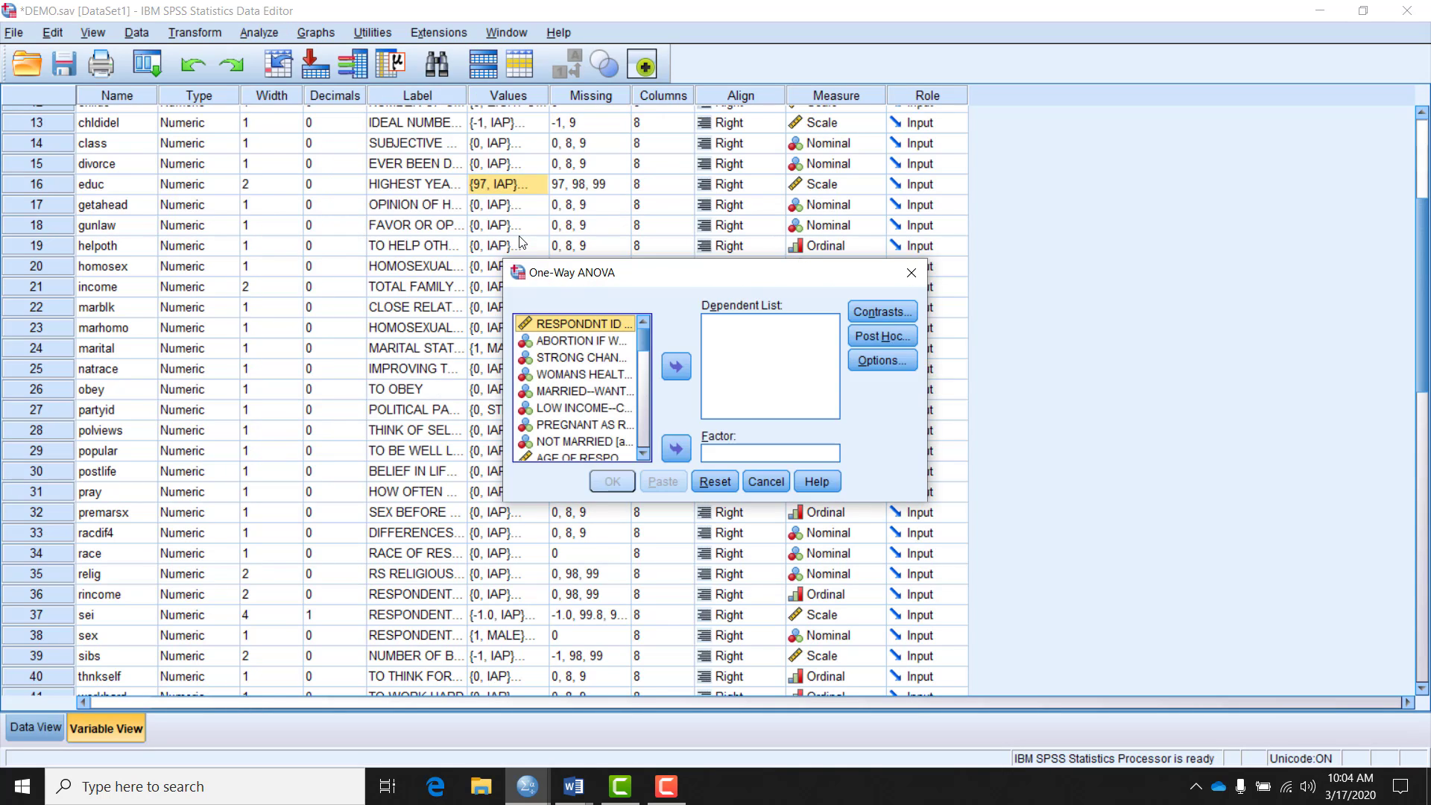
right_click(562, 359)
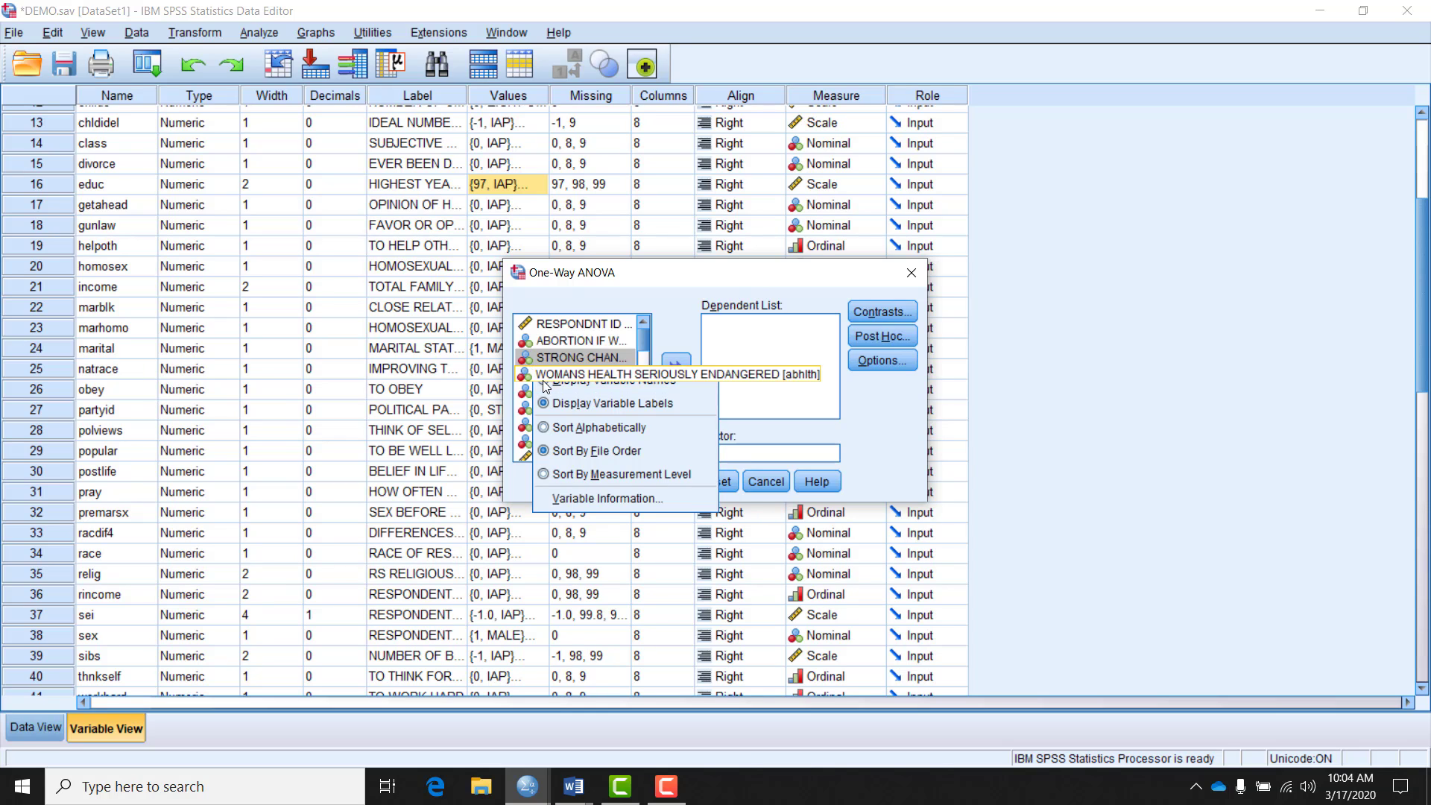
key("Escape")
right_click(536, 395)
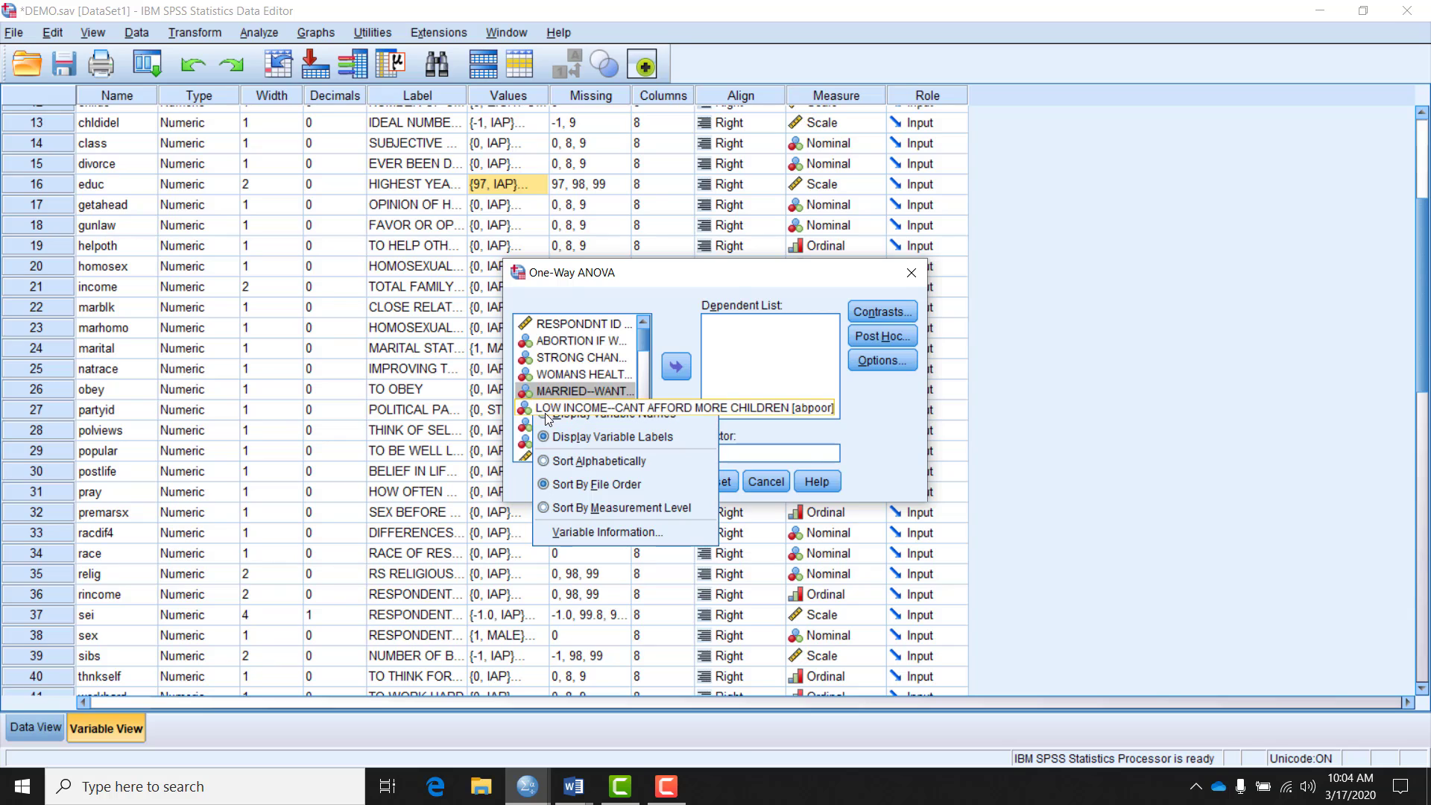
key("Escape")
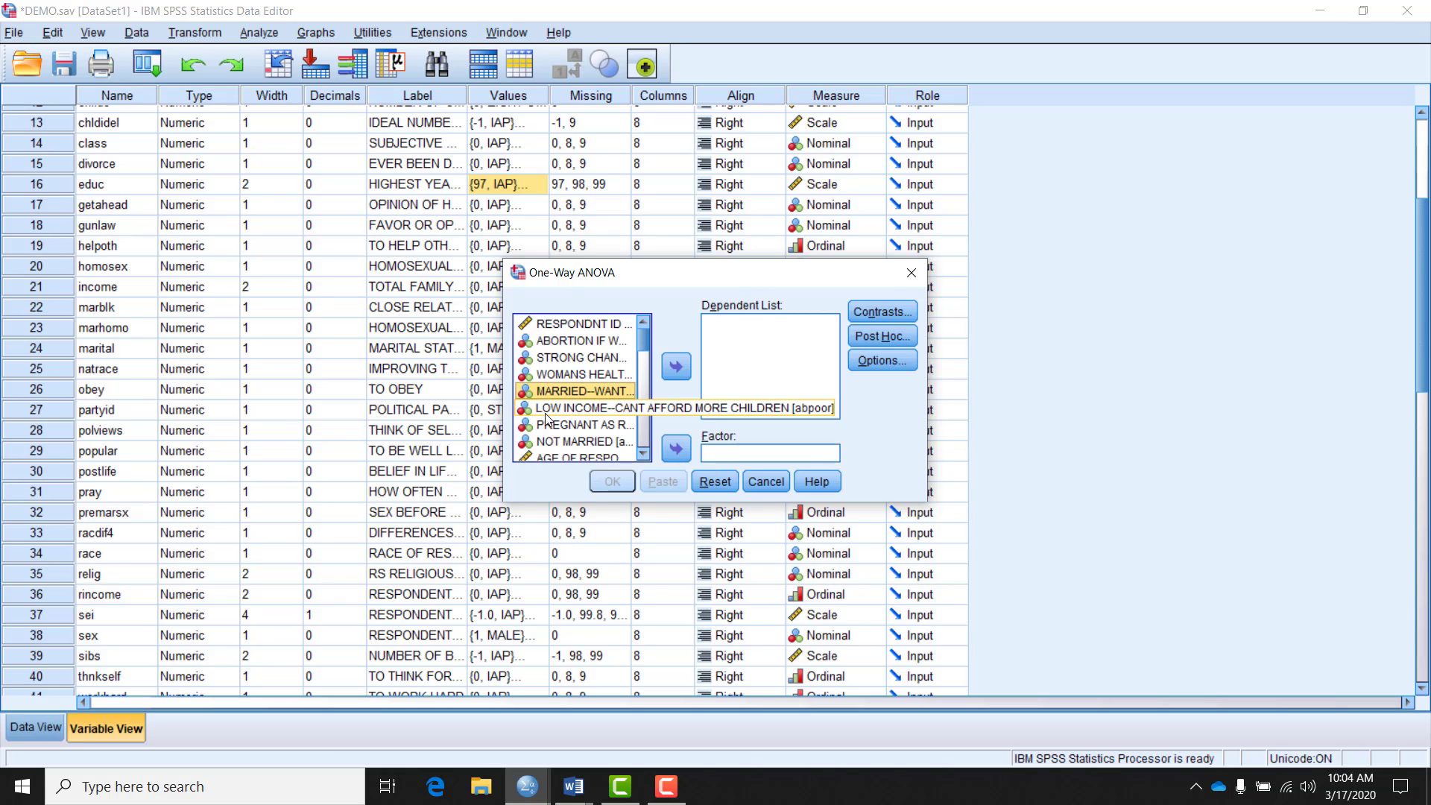
right_click(566, 359)
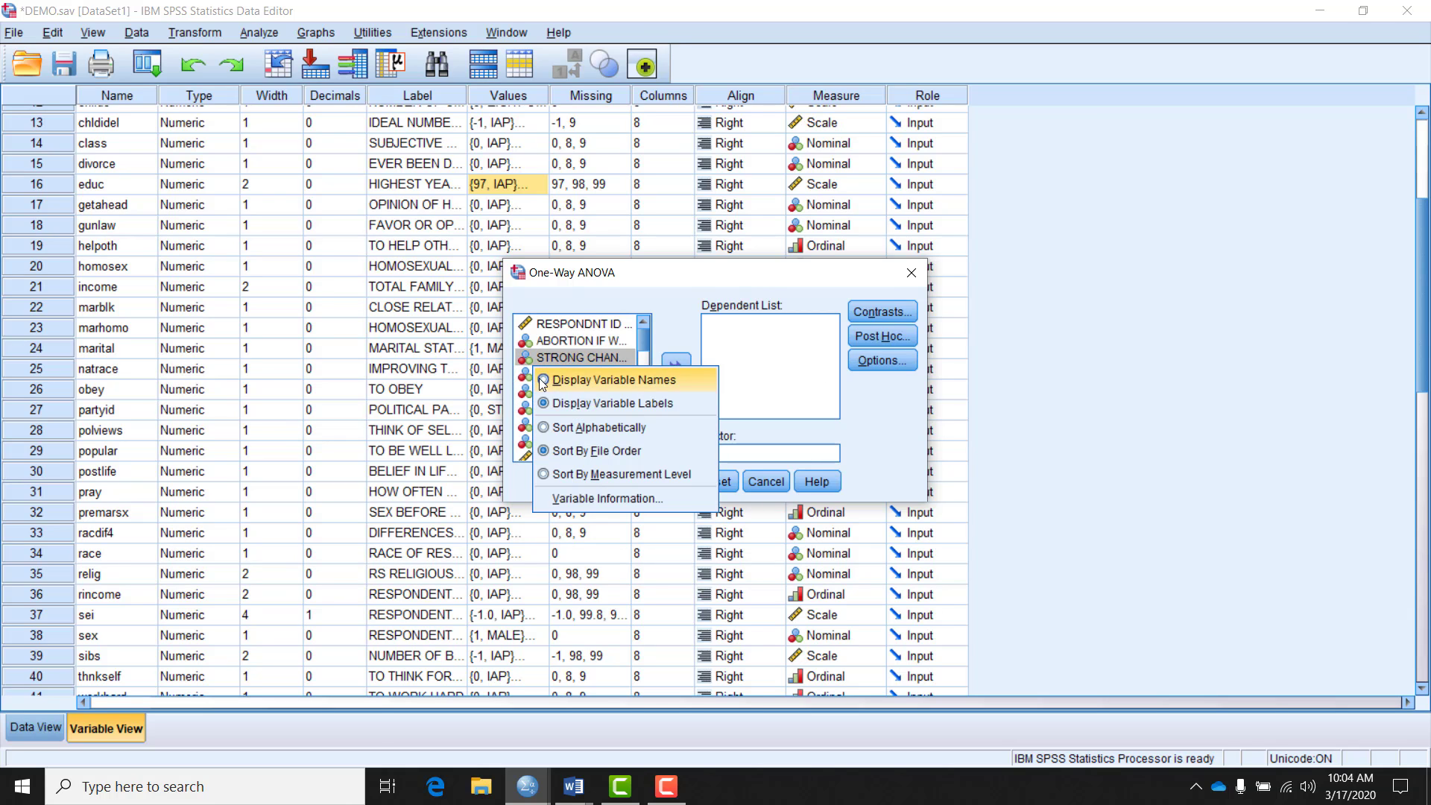
left_click(542, 380)
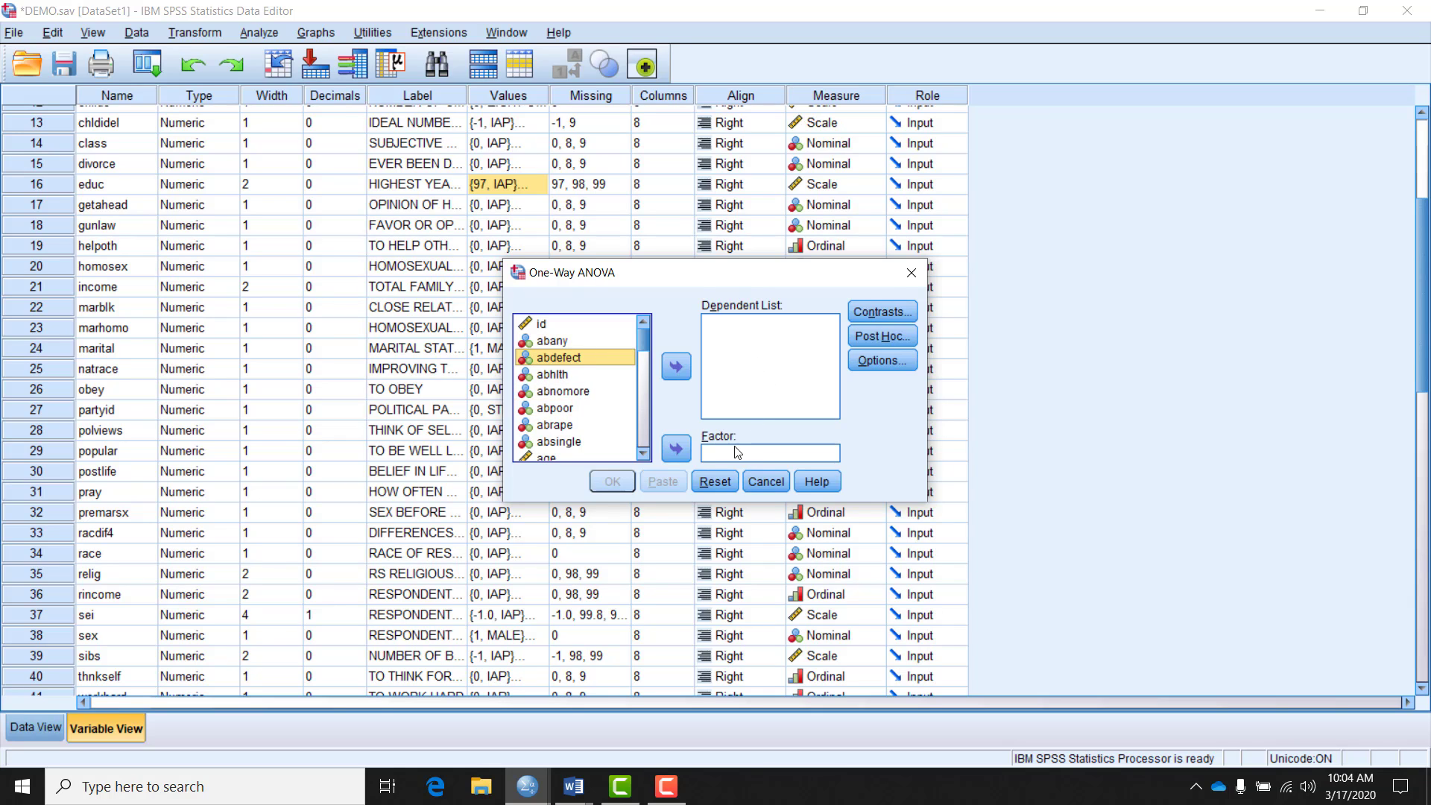
- Assign race as the factor and educ as the dependent variable of the one-way ANOVA
left_click_drag(641, 338, 638, 417)
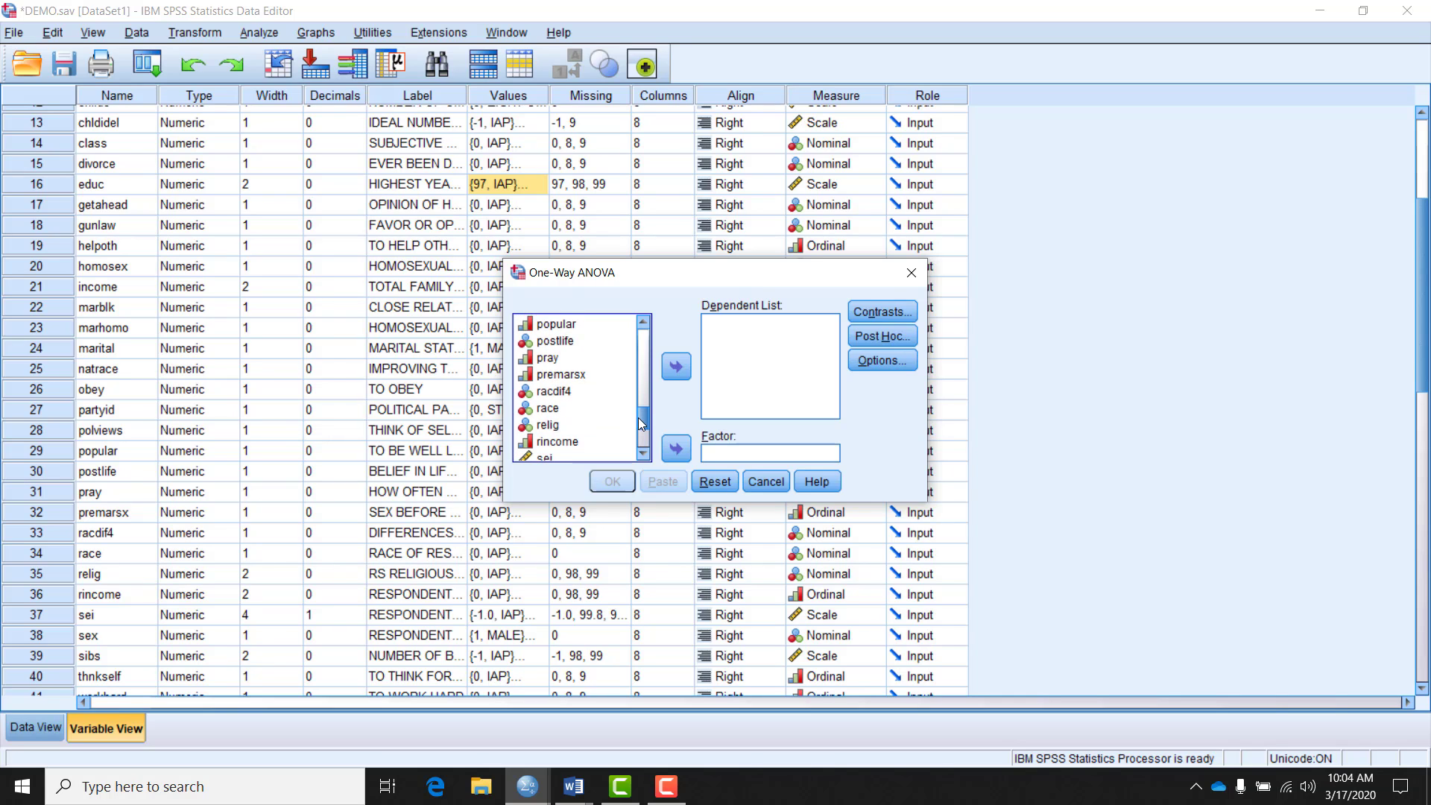
left_click(543, 407)
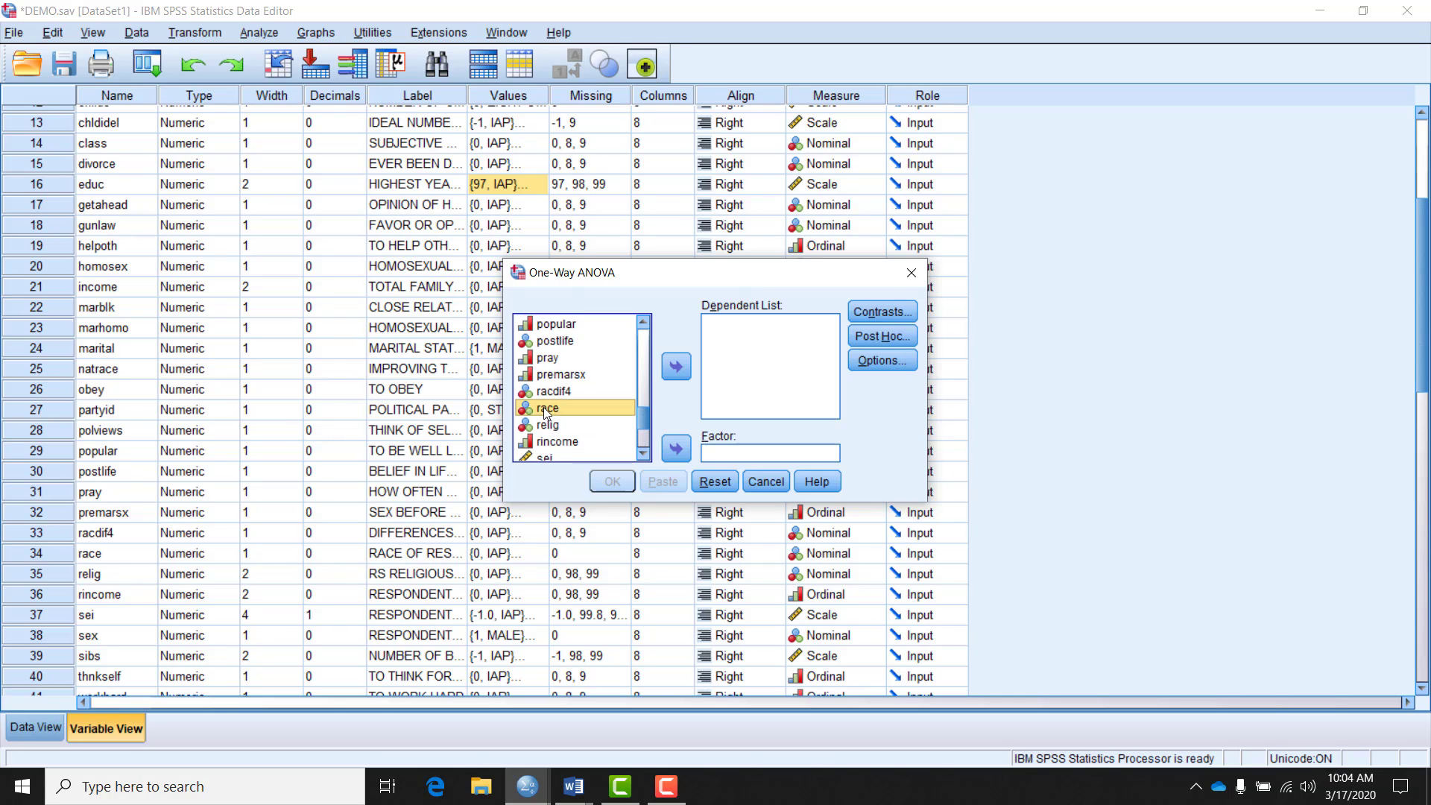
left_click(675, 448)
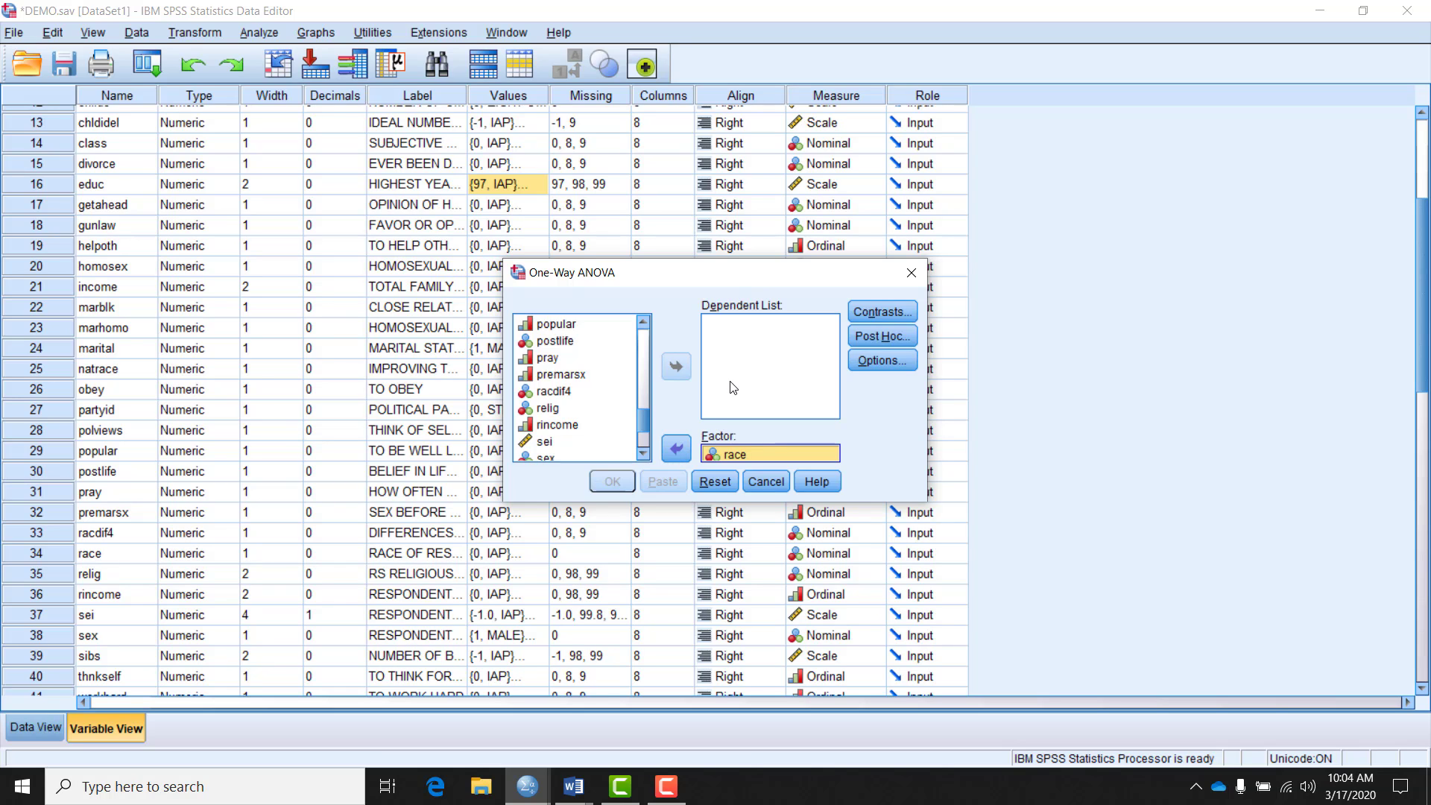
left_click_drag(642, 412, 642, 361)
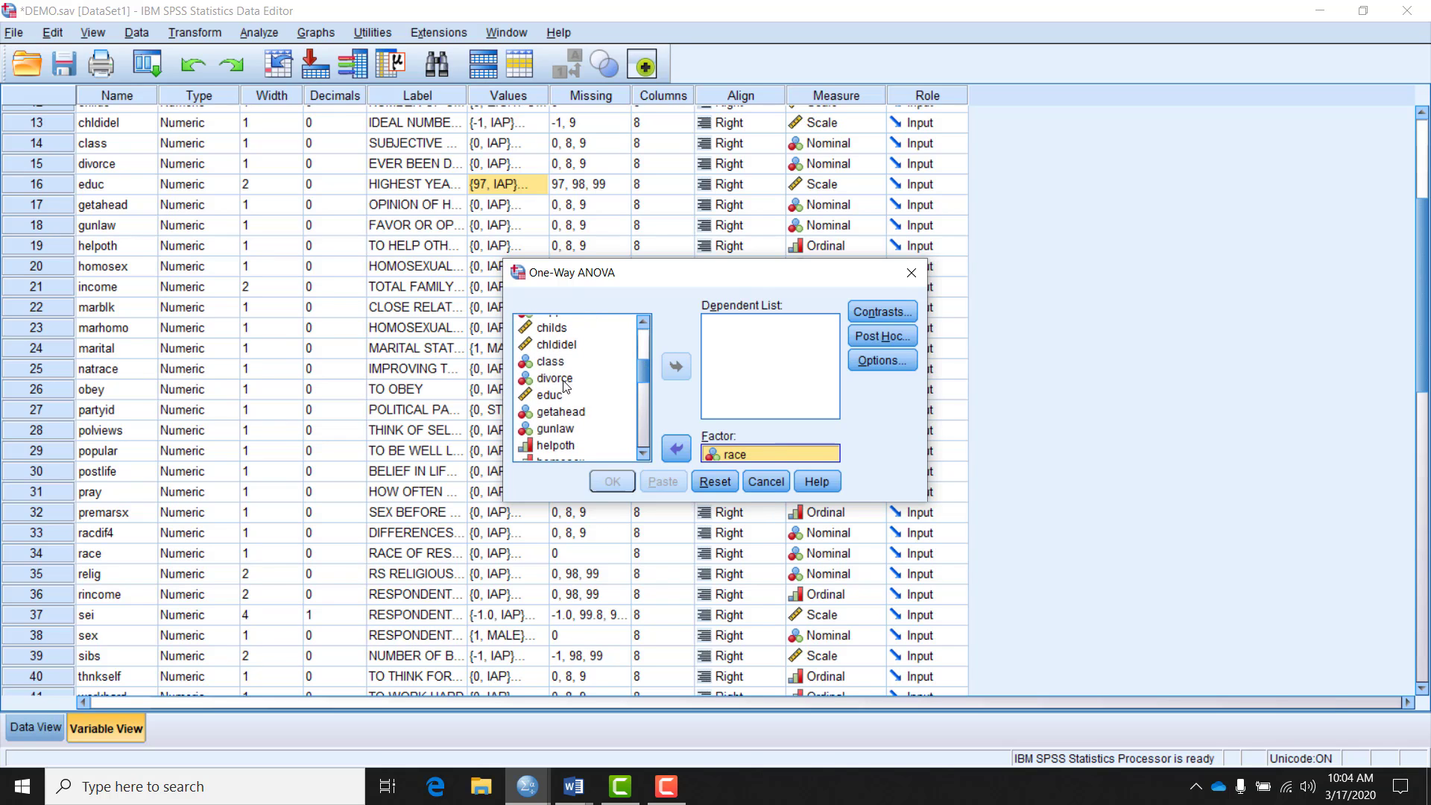
left_click(551, 397)
left_click(674, 370)
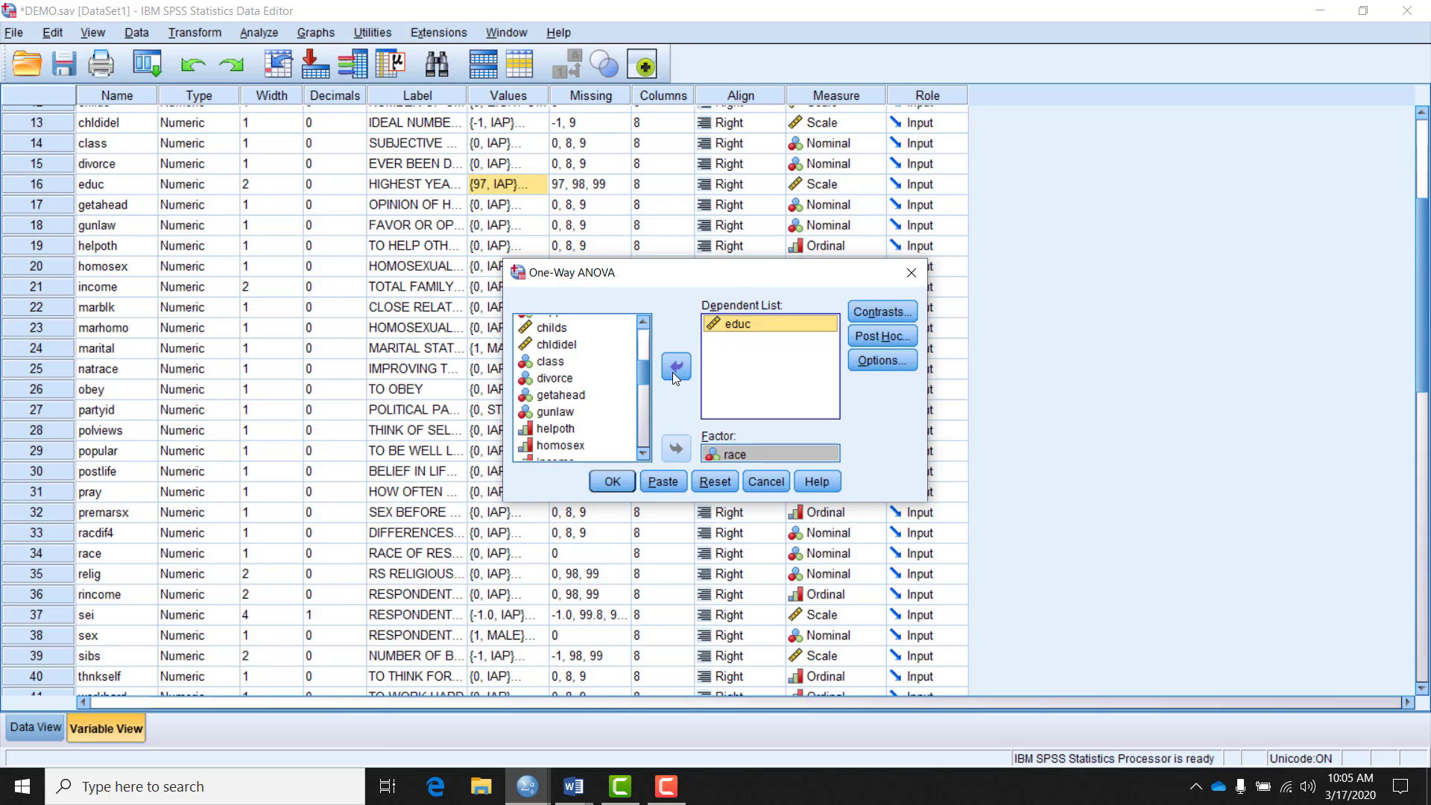
- Request the Tukey post hoc comparison and Descriptive statistics for the one-way ANOVA
left_click(882, 336)
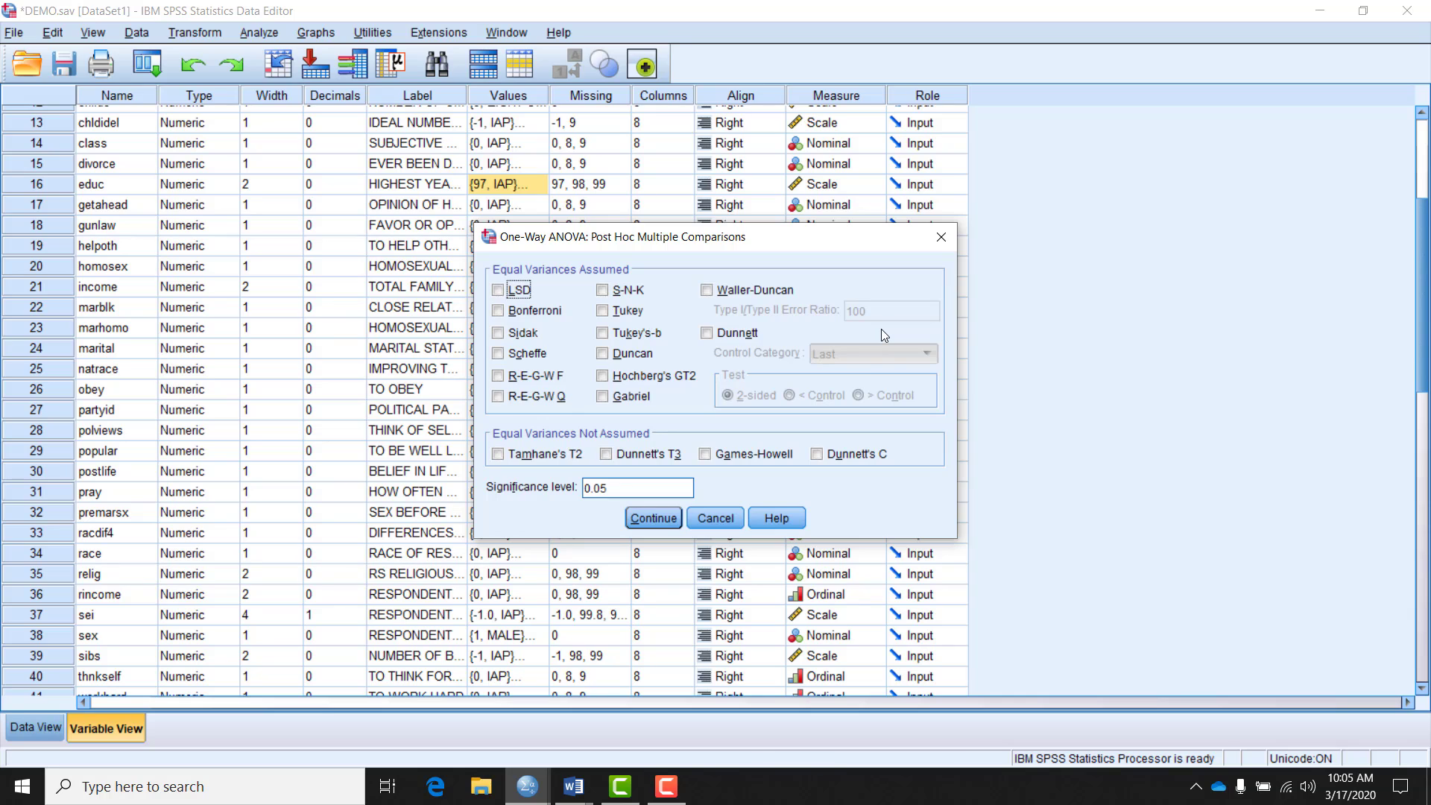
left_click(603, 311)
left_click(654, 519)
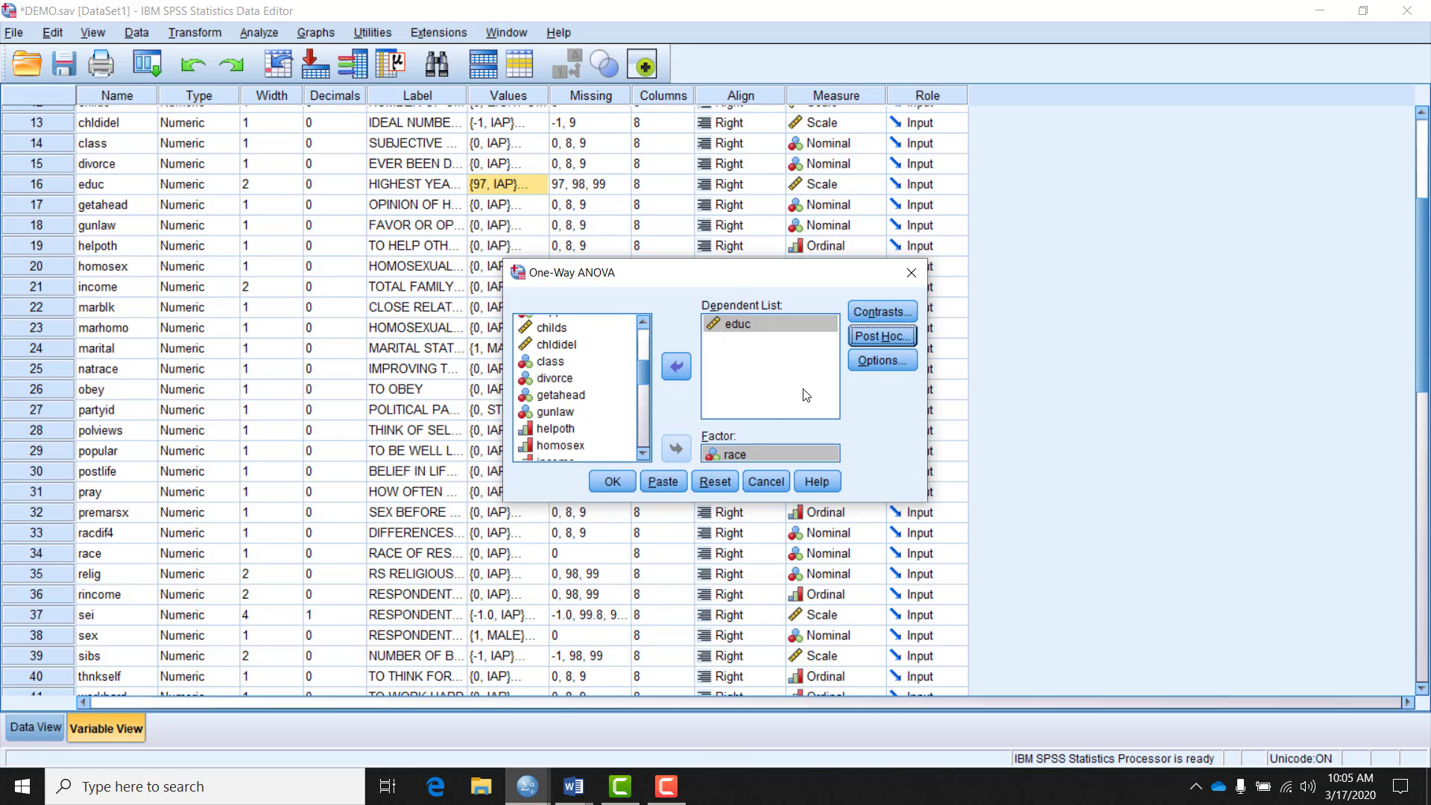
left_click(894, 362)
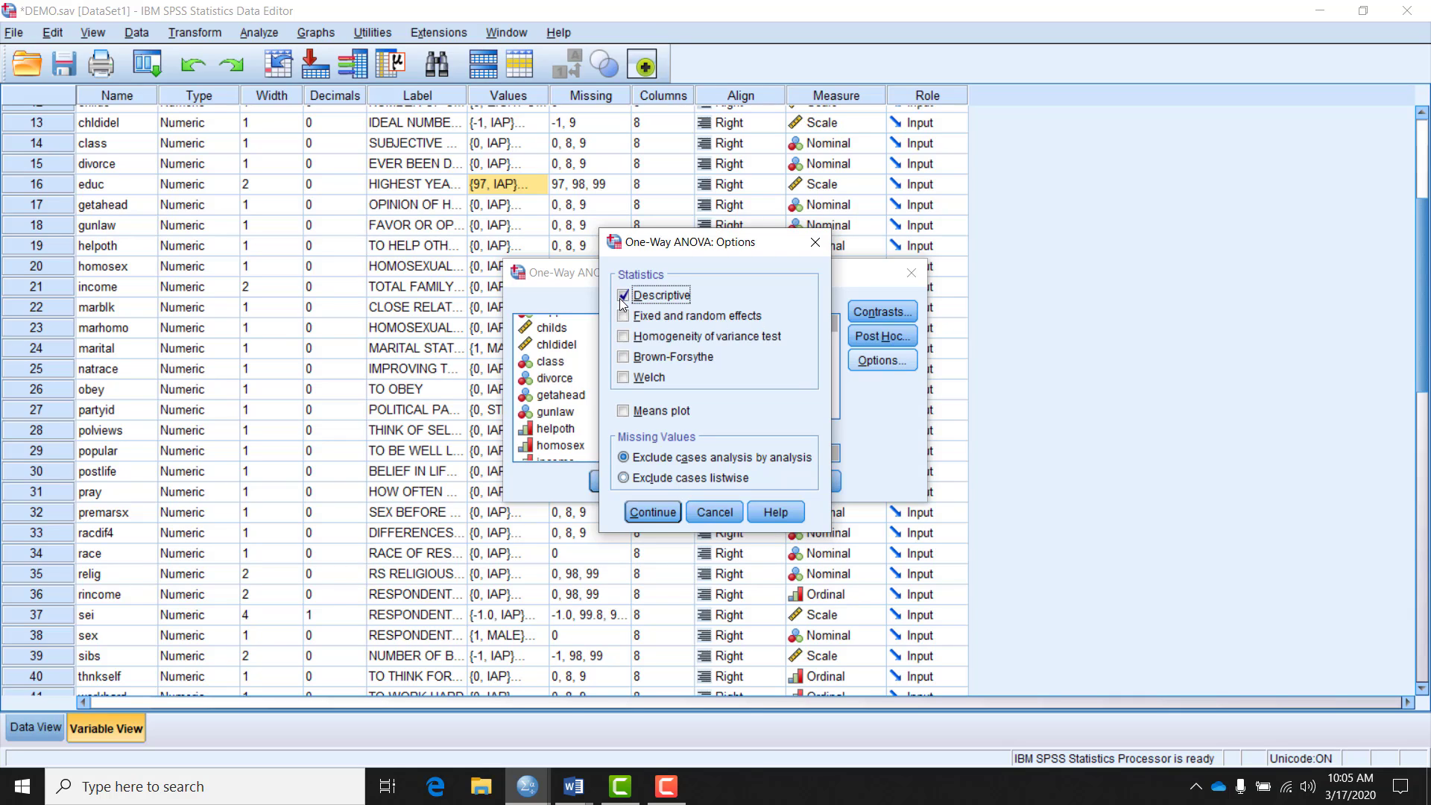
left_click(650, 514)
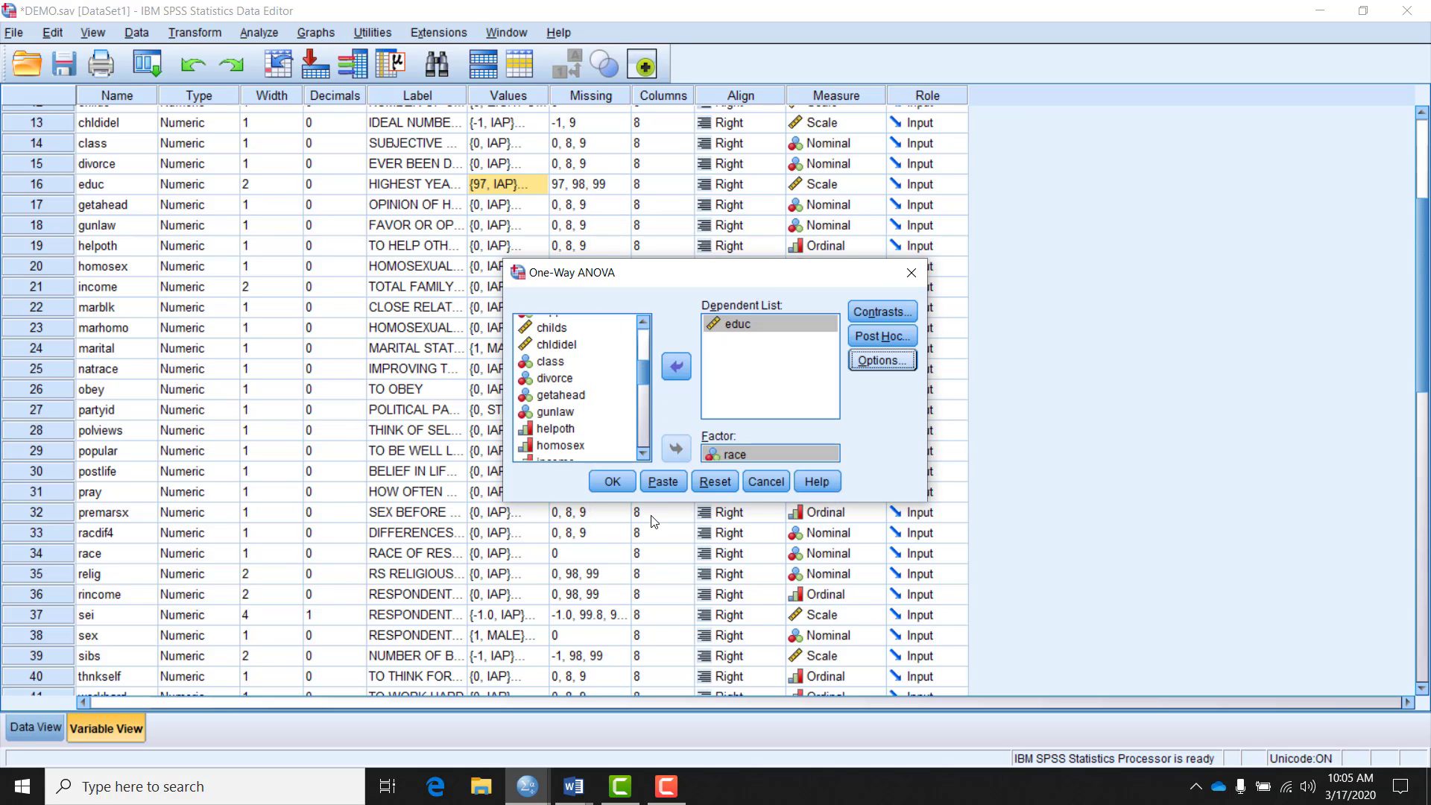
- Run the one-way ANOVA, maximize the output window and examine the Descriptives and ANOVA tables
left_click(612, 483)
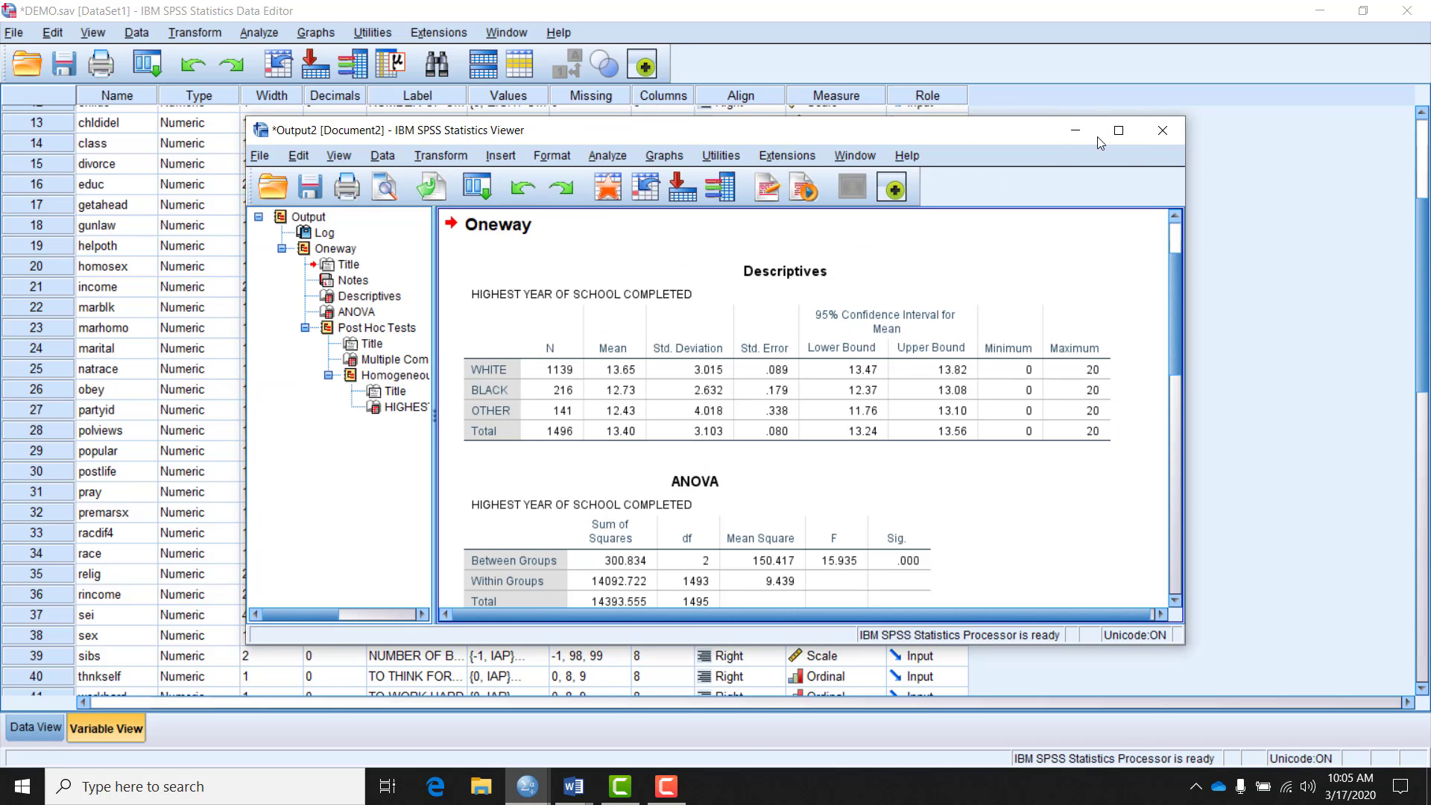
left_click(1125, 137)
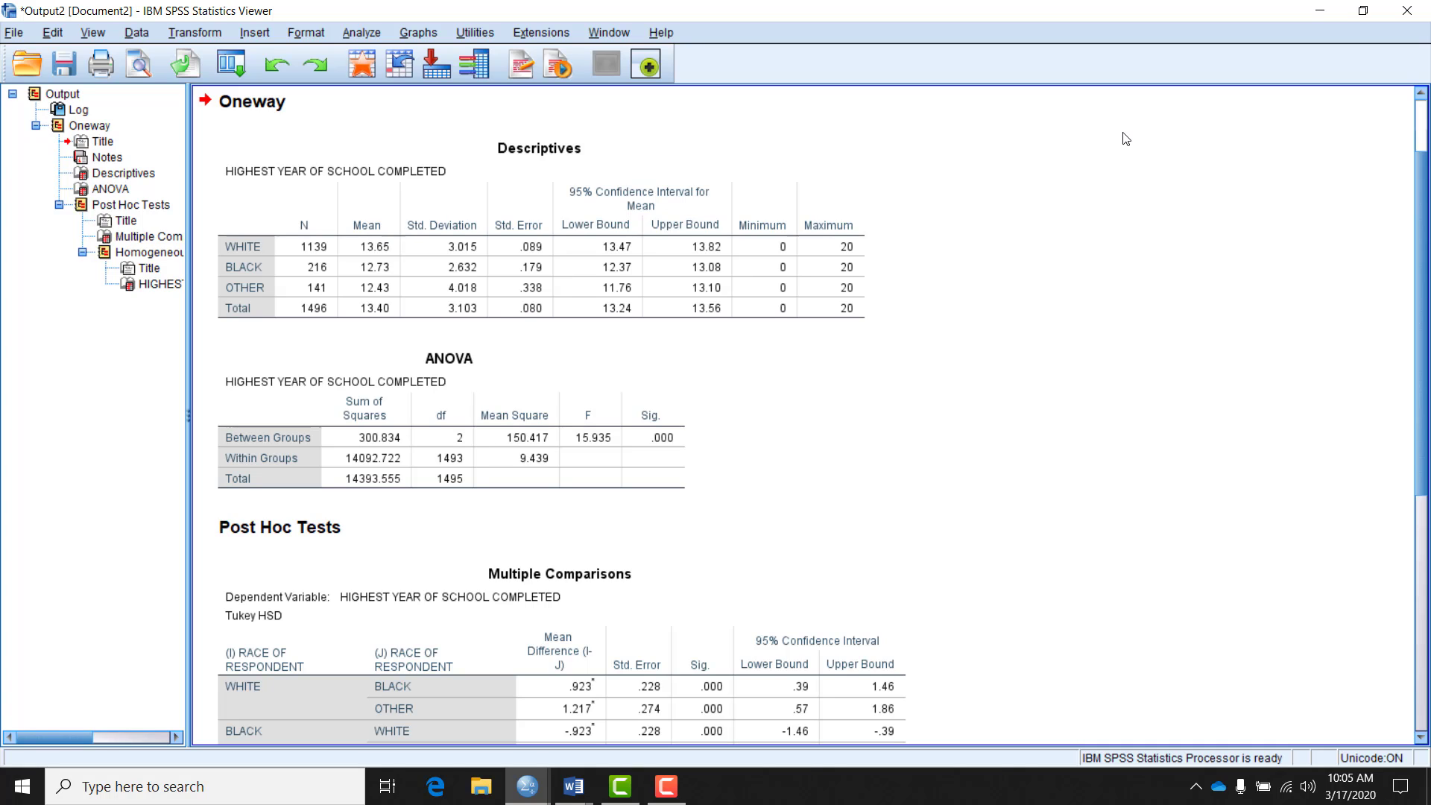
left_click(754, 176)
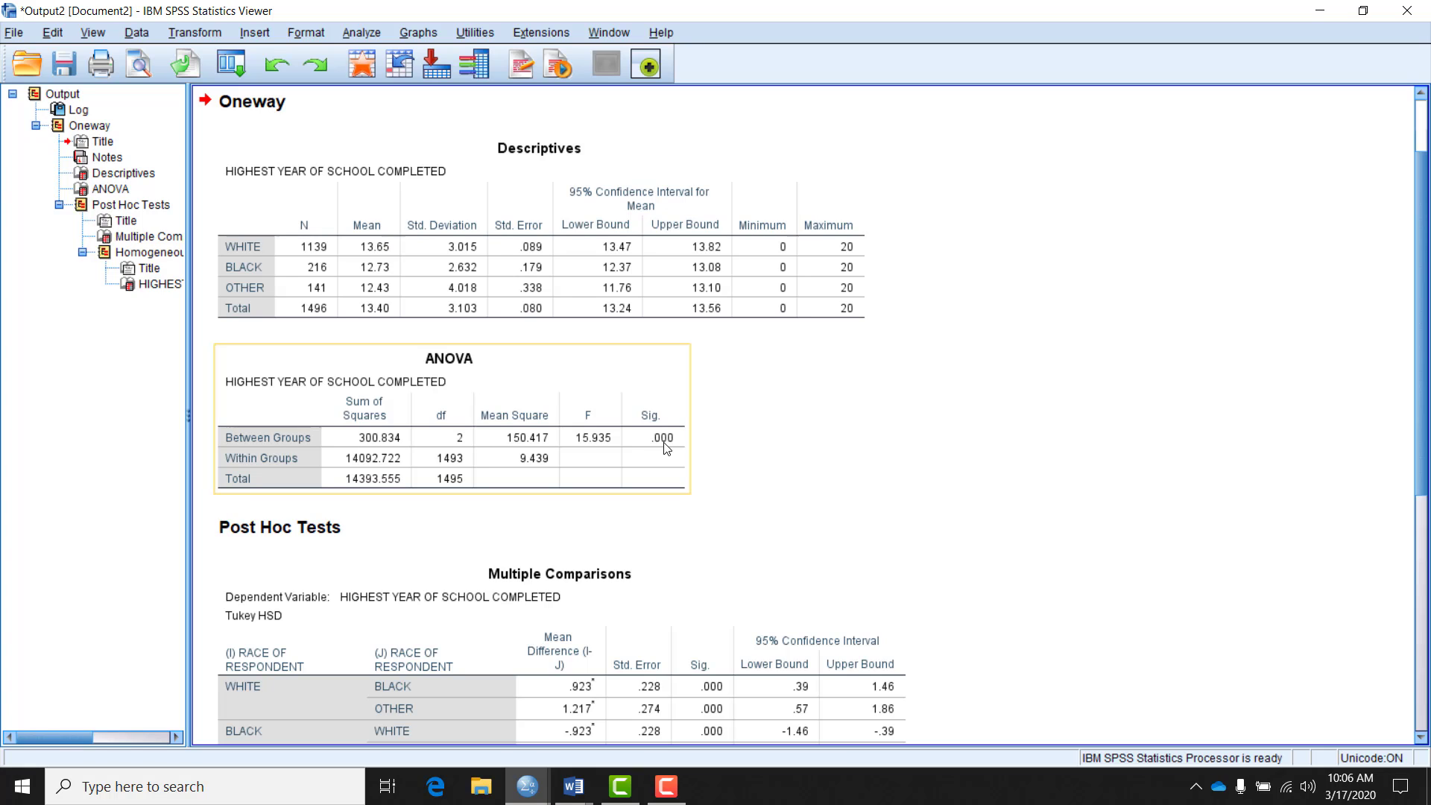
left_click(456, 312)
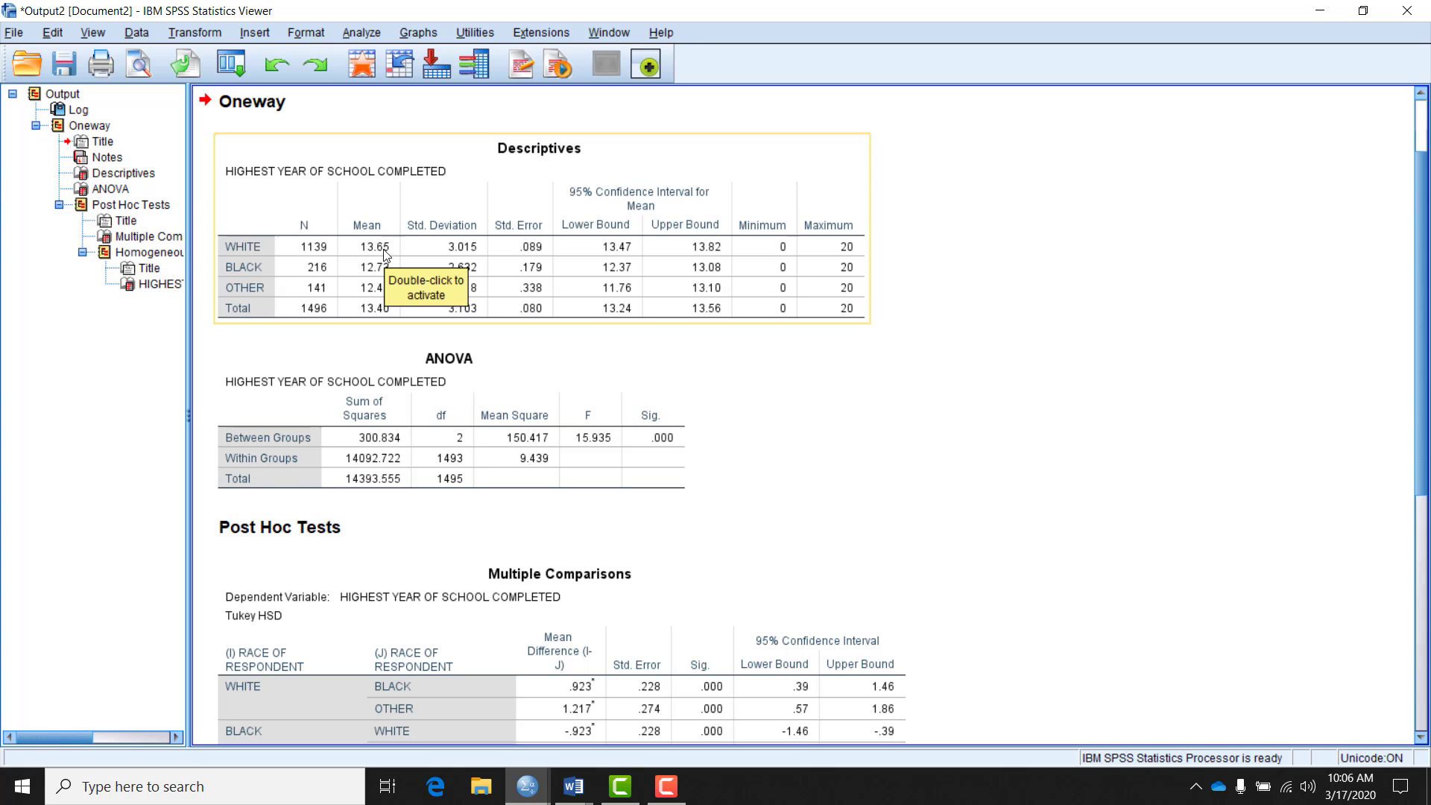
left_click(410, 445)
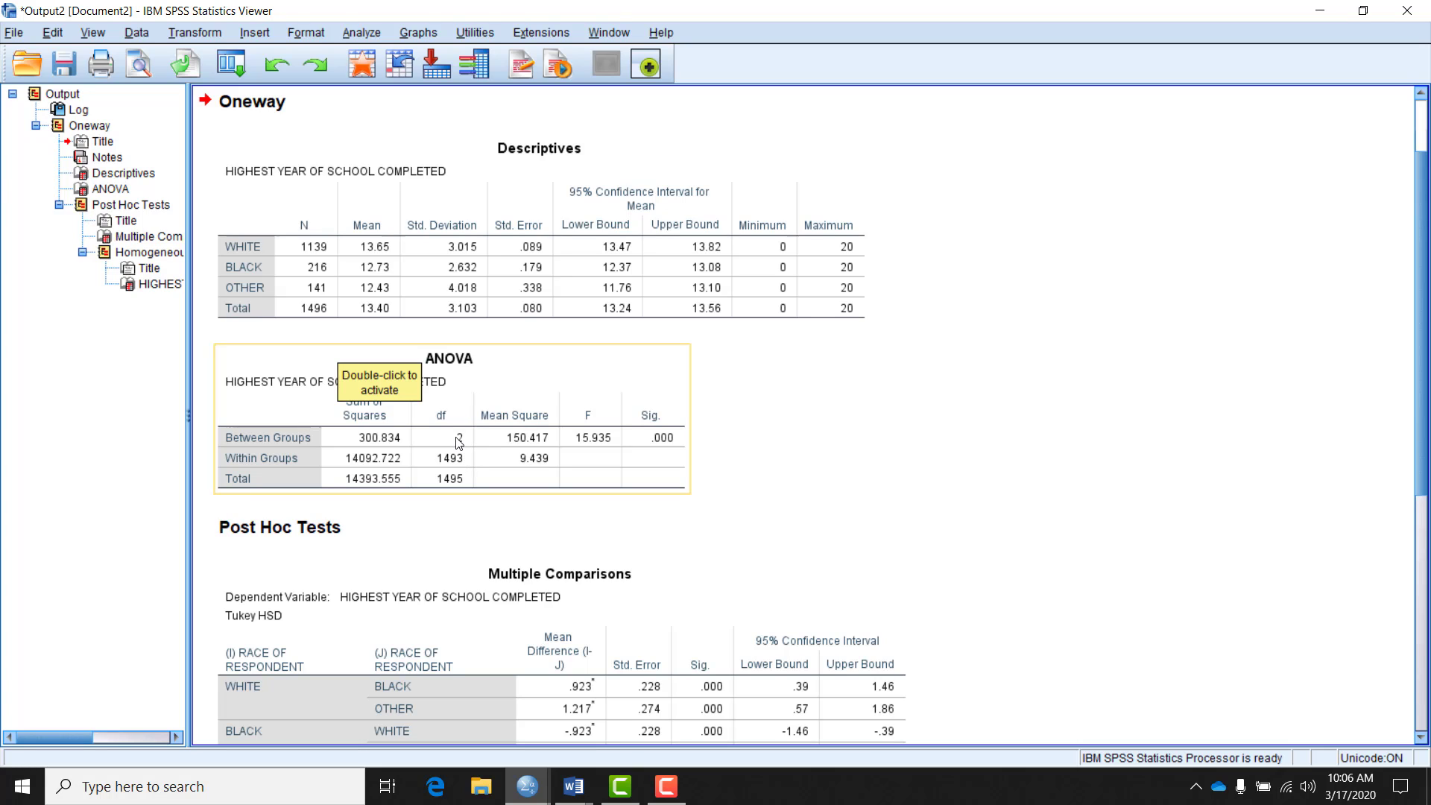
- Switch to Document2 in Word and begin the result line below the Tukey entry with "[F(2,"
left_click(619, 789)
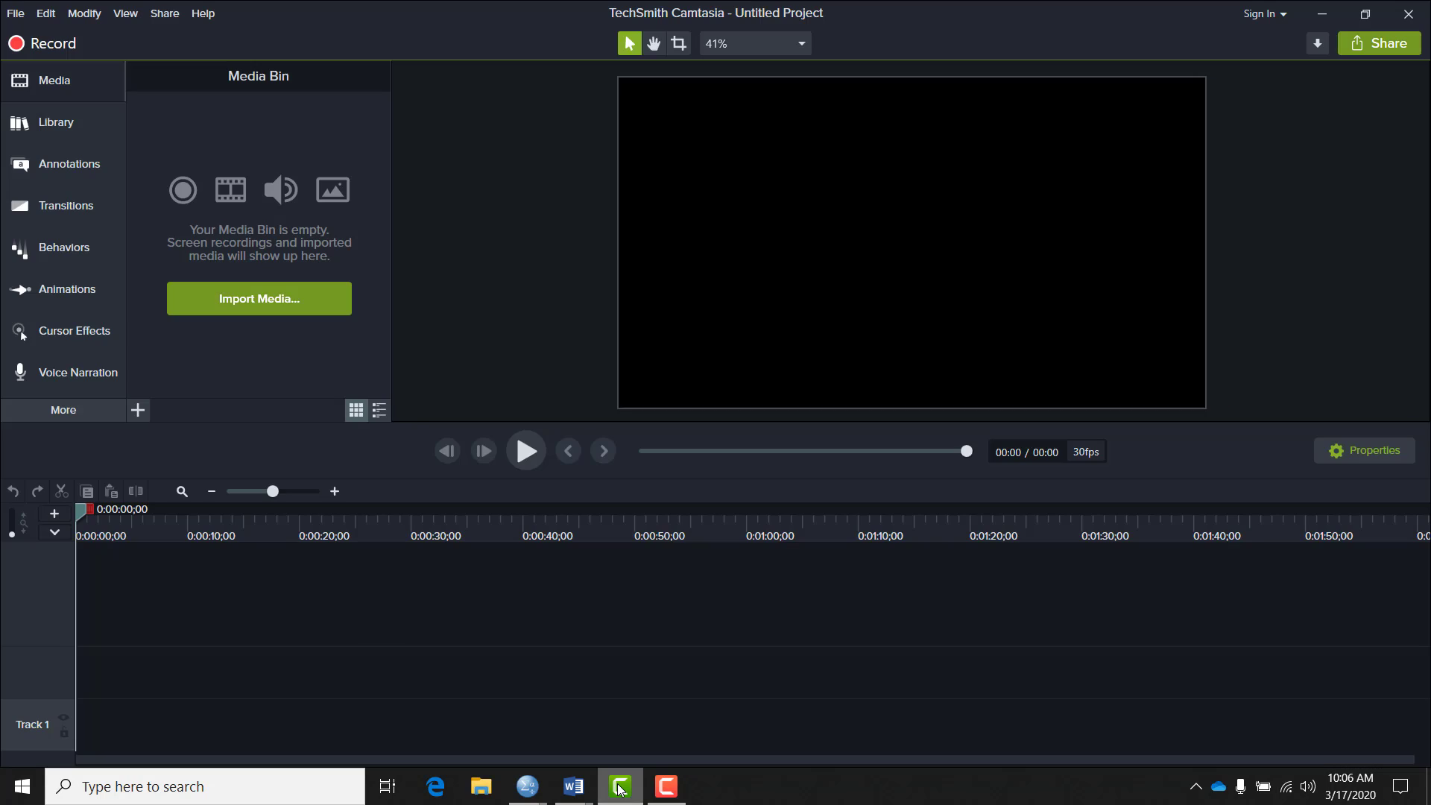
left_click(620, 786)
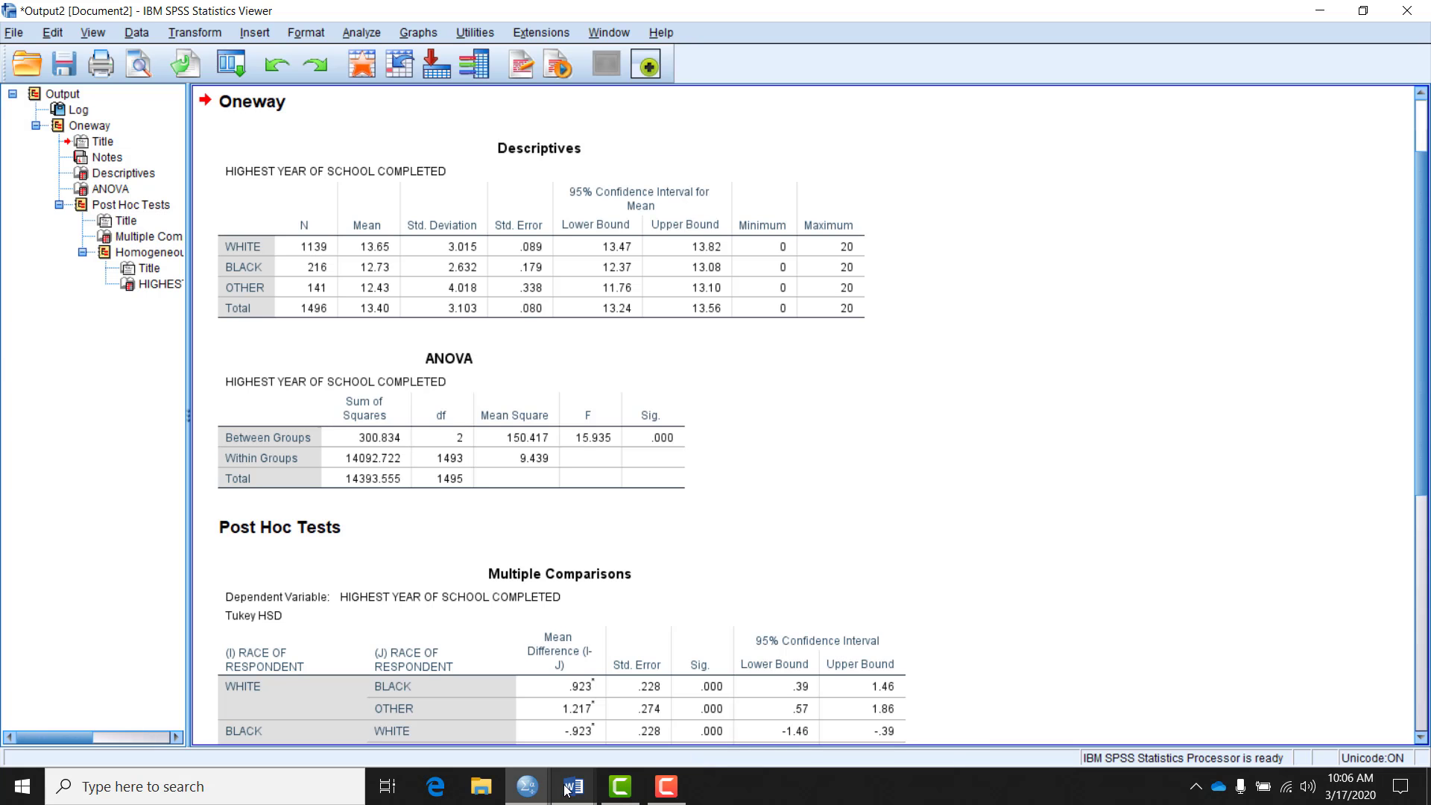
mouse_move(568, 788)
left_click(663, 736)
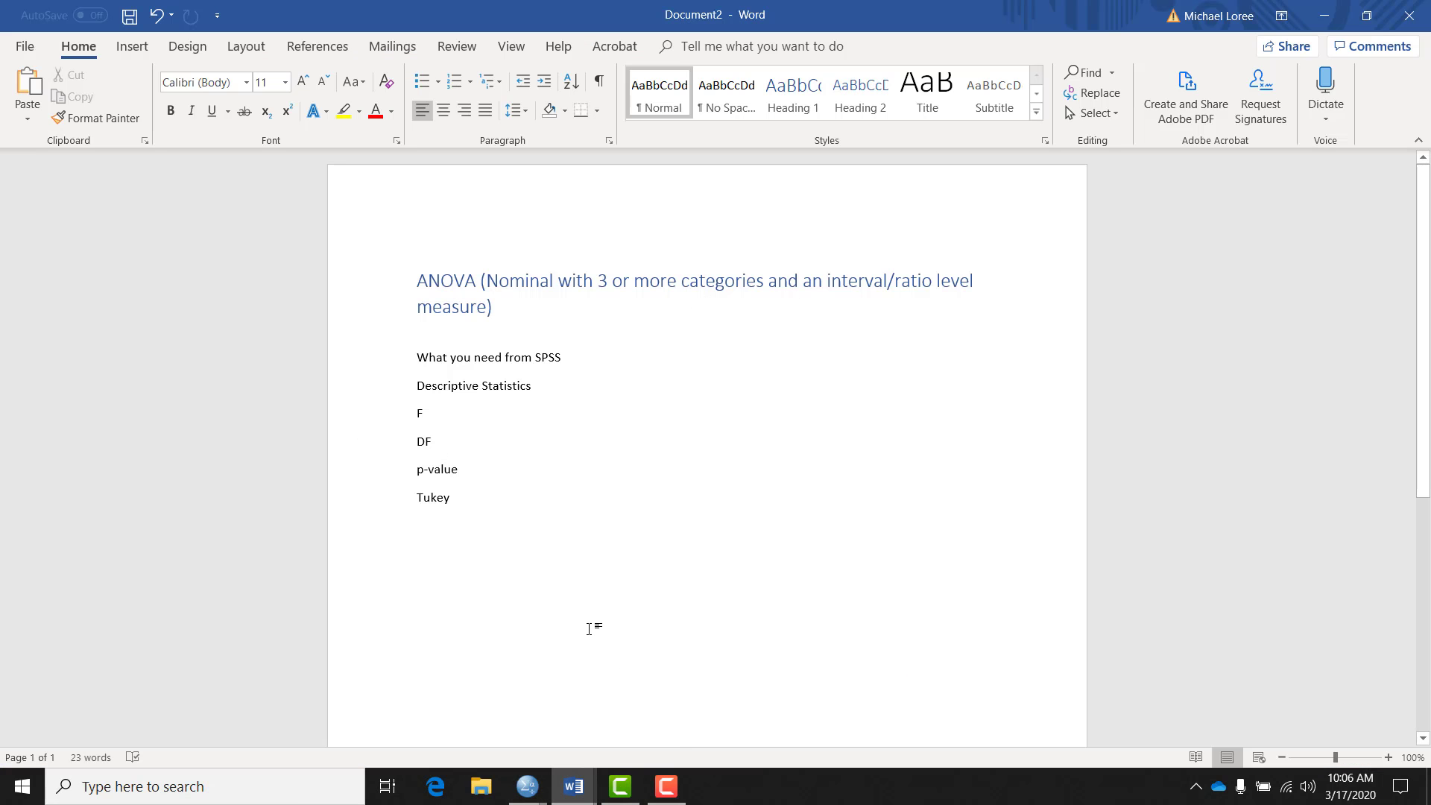
key("Return")
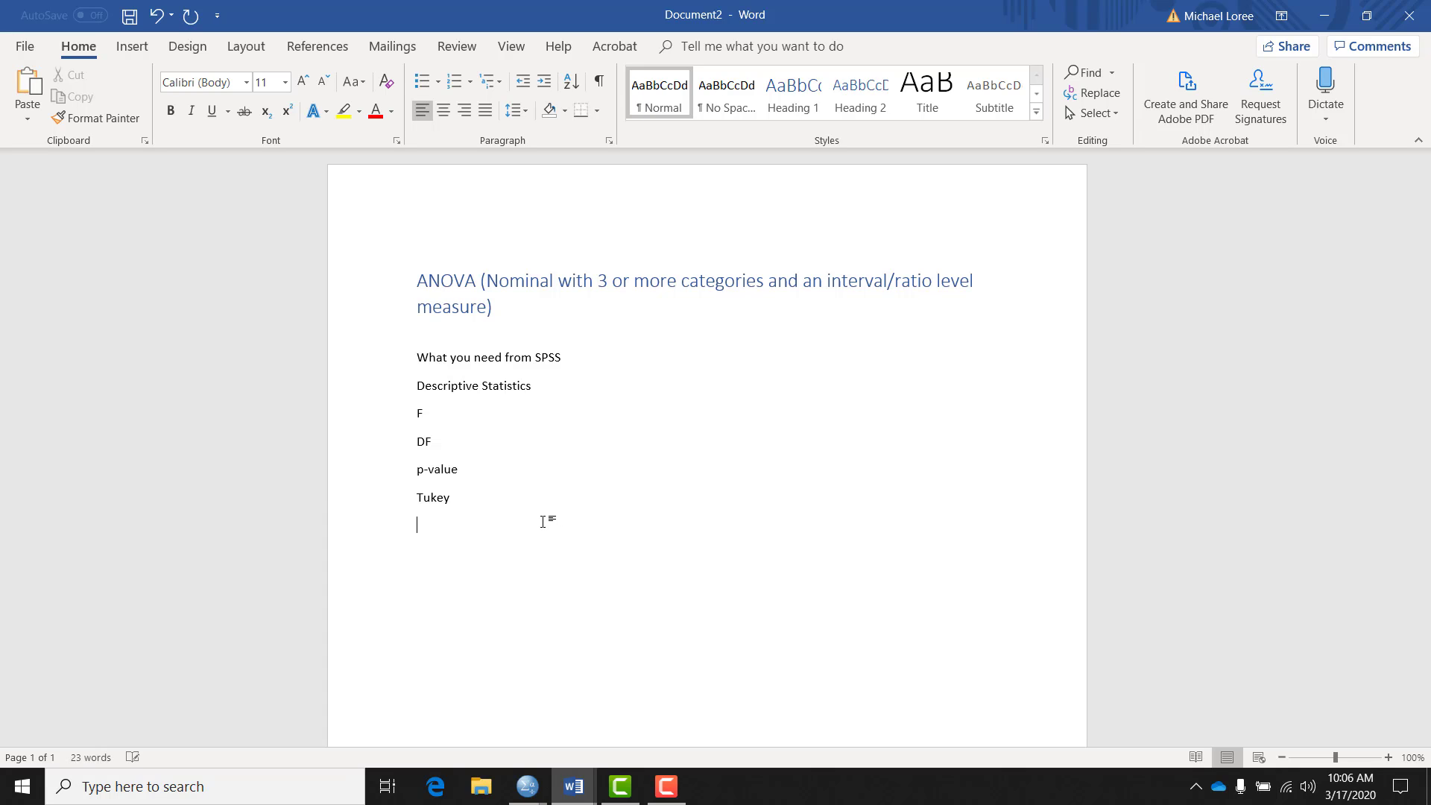
type("{")
type("[")
type("F")
type("(")
type("2")
type(",")
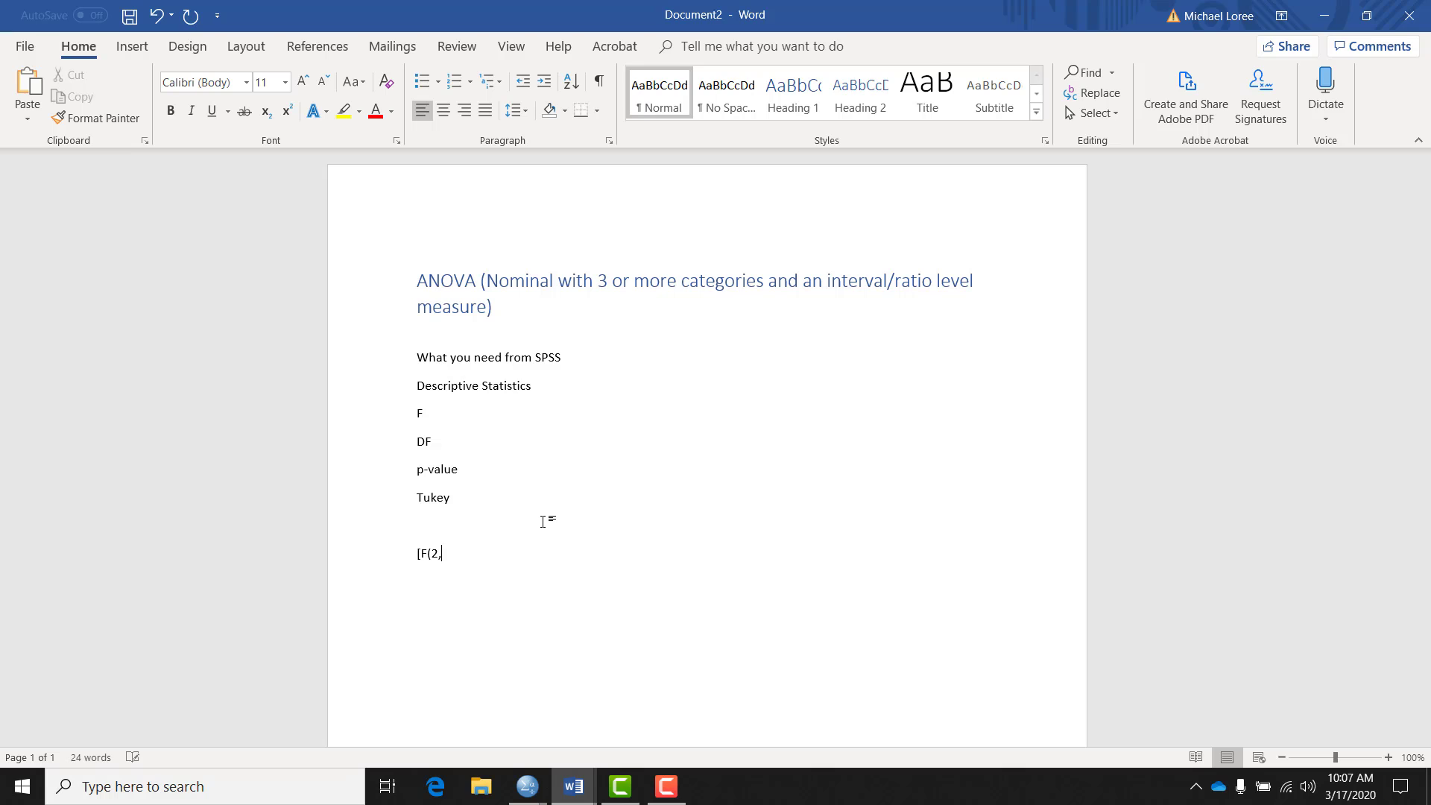
- Check the within-groups degrees of freedom in the SPSS ANOVA table and add "1493) =" to the result line in Word
left_click(527, 784)
left_click(707, 719)
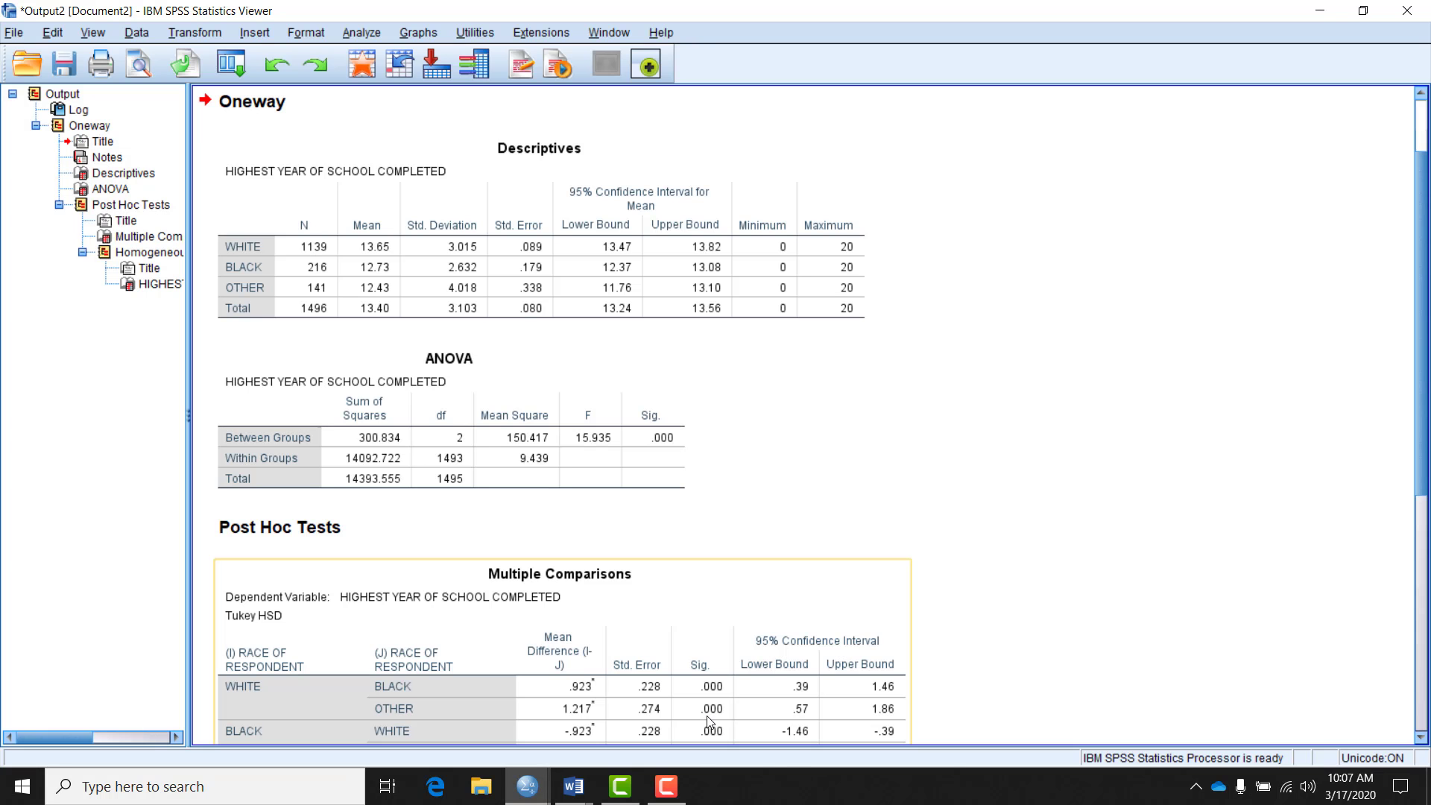
left_click(574, 787)
left_click(637, 740)
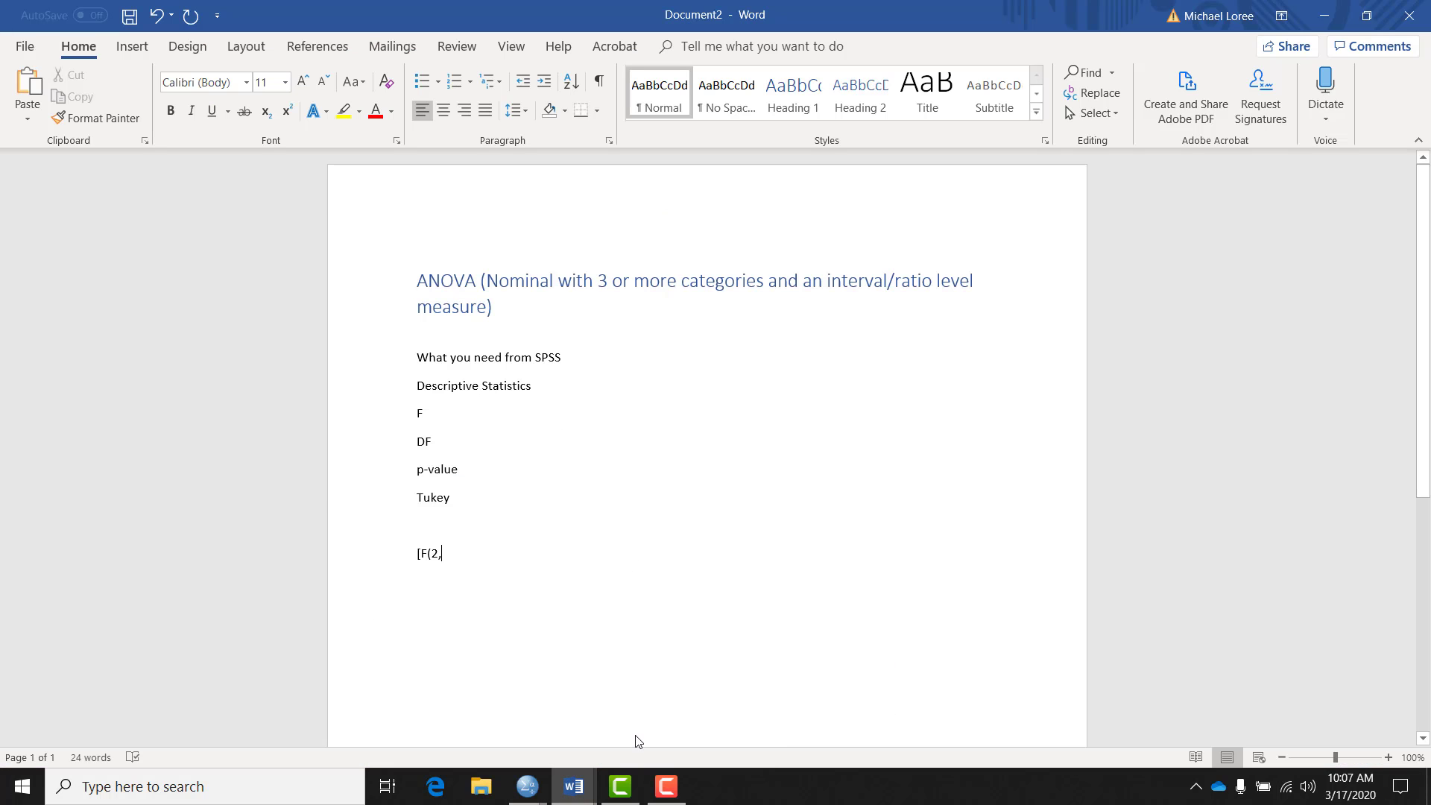
type("1493")
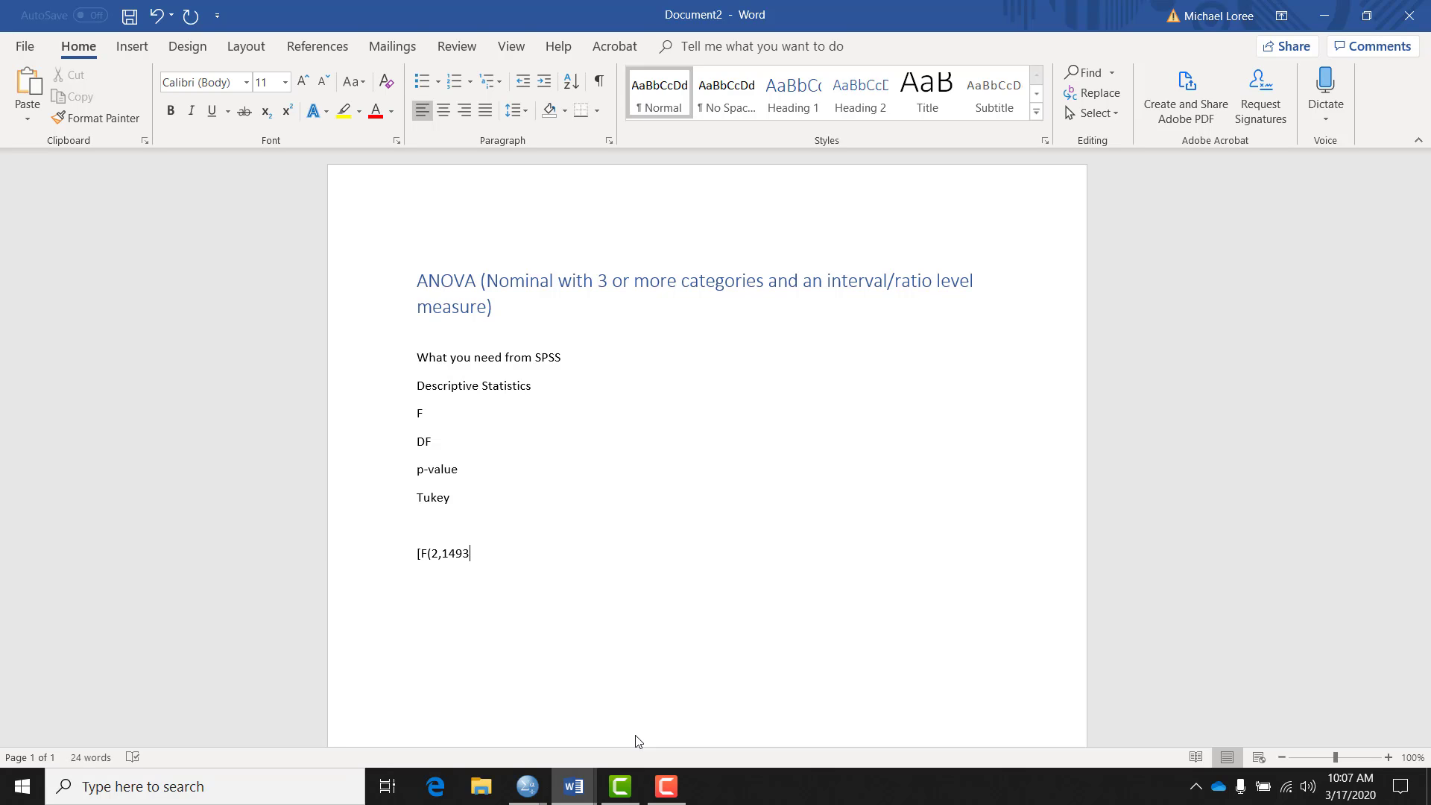
type(") =")
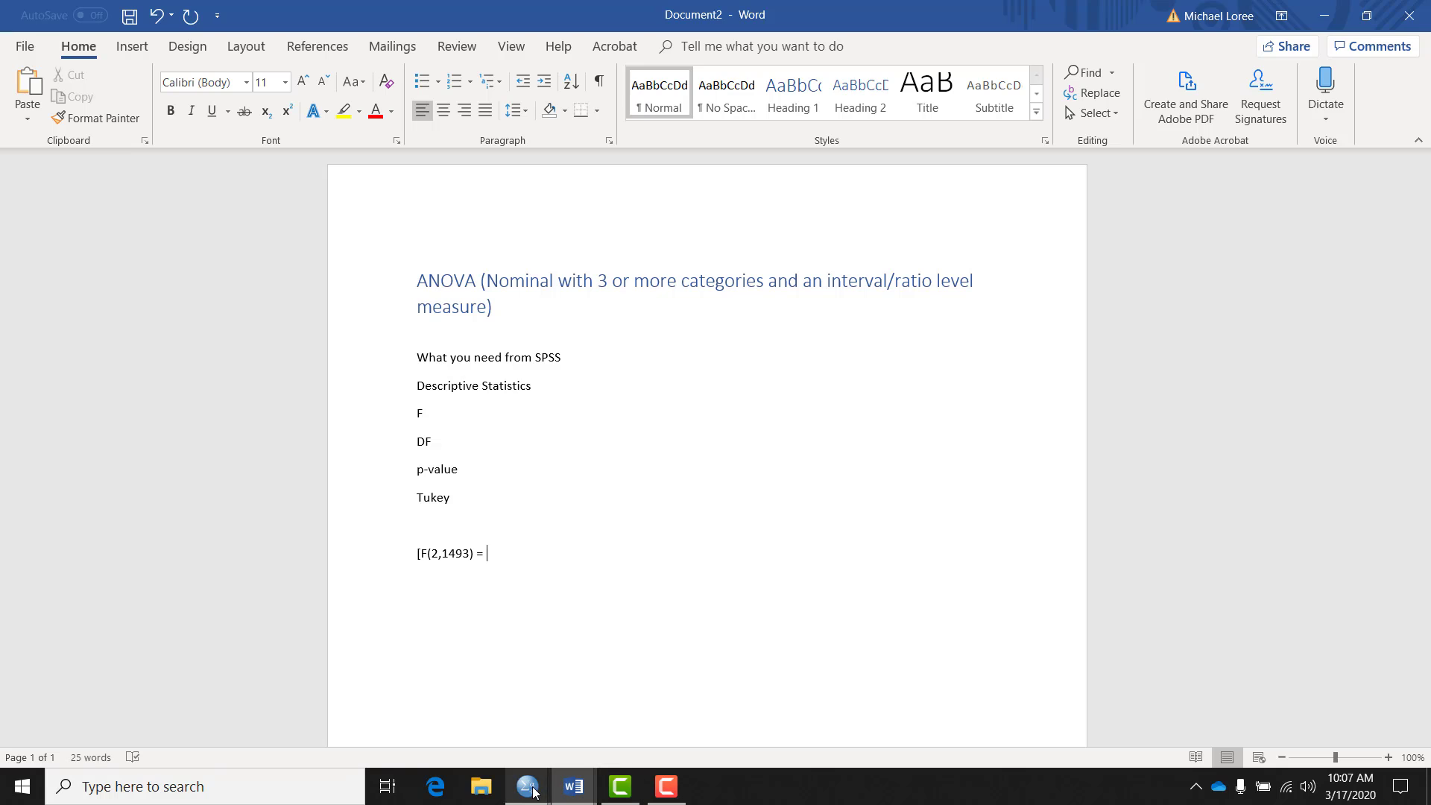
- Look up the F value in the SPSS ANOVA table and complete the Word result line with "15.94, p < .05]"
mouse_move(534, 788)
left_click(784, 708)
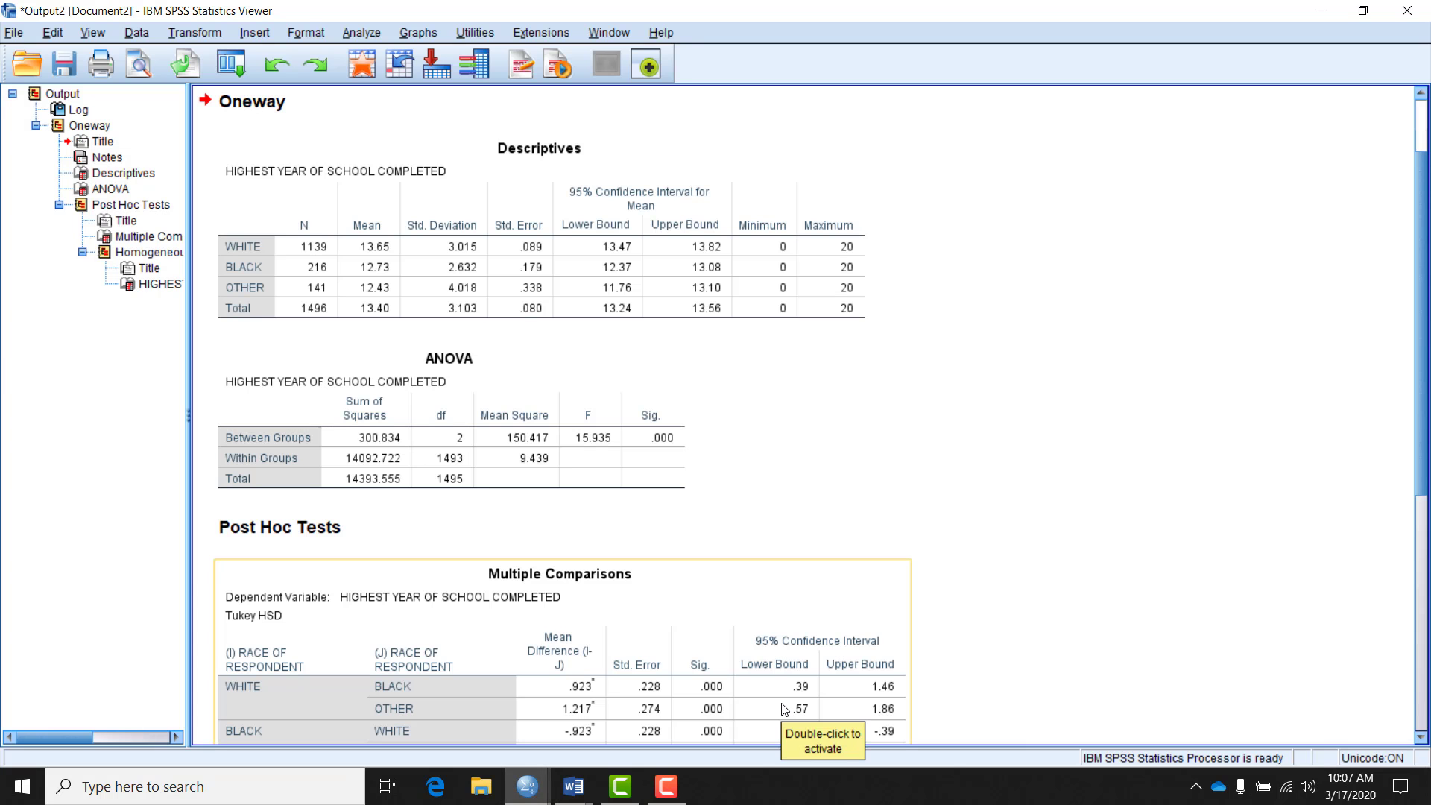
left_click(564, 797)
left_click(657, 748)
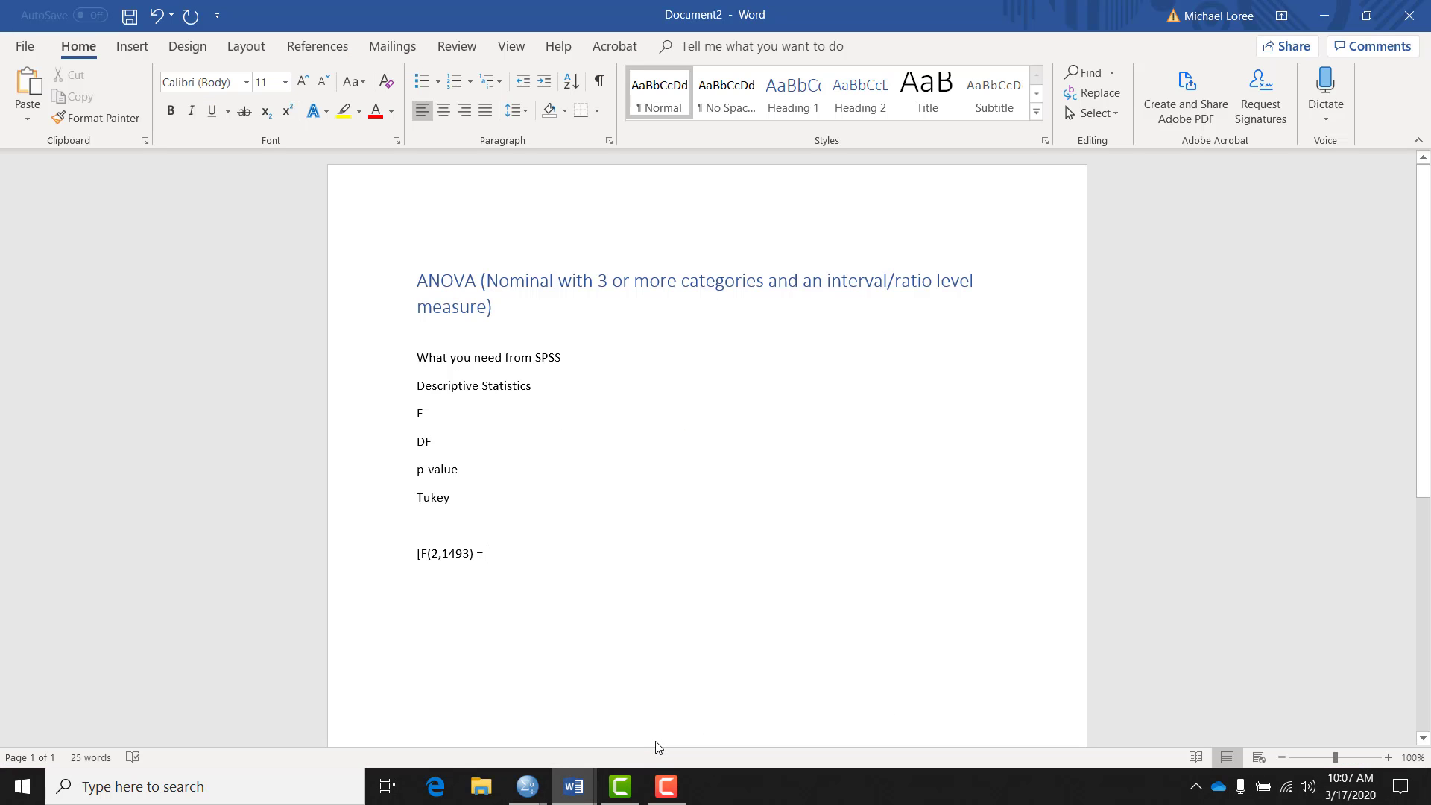
type("15")
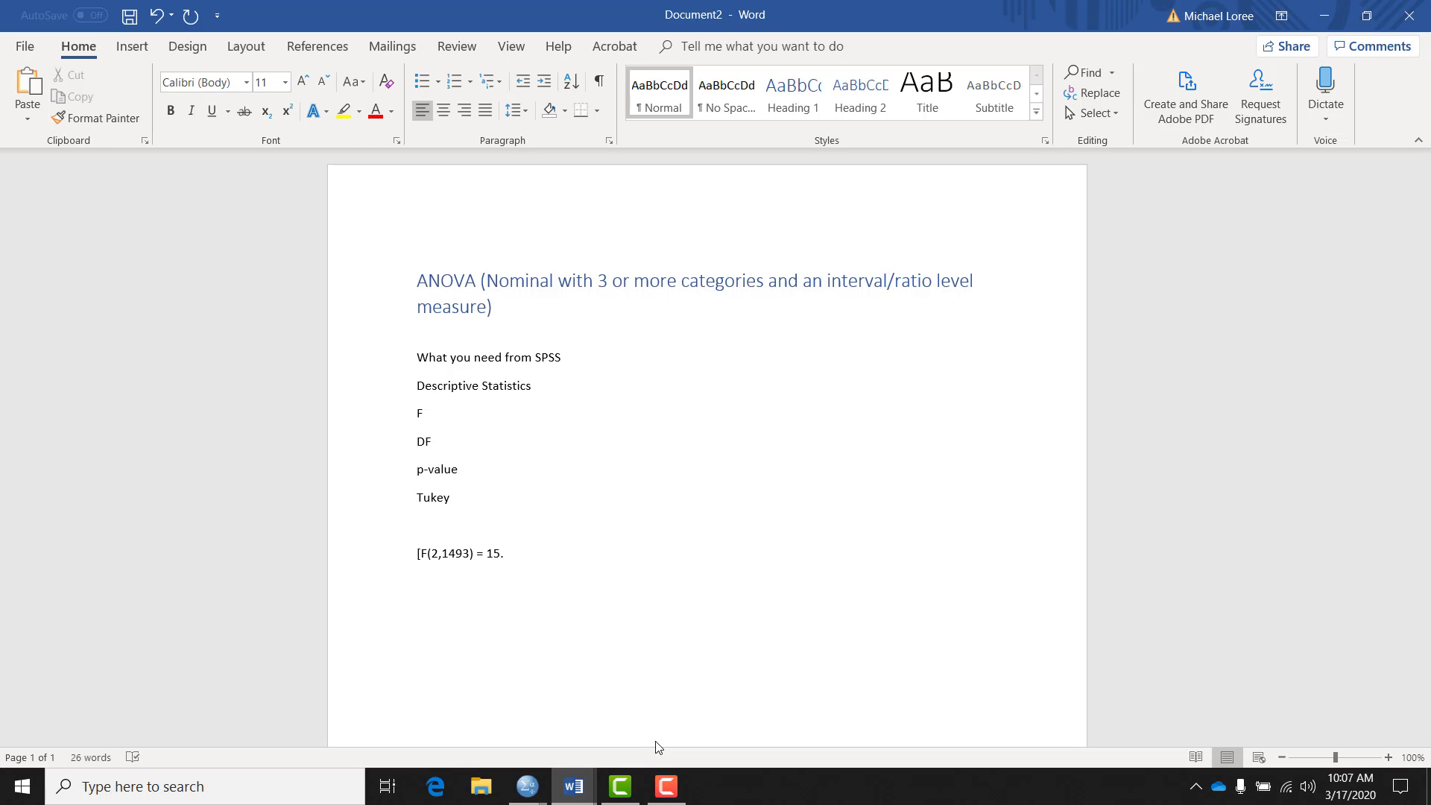
type(".94, p<")
key("BackSpace")
type("< .05")
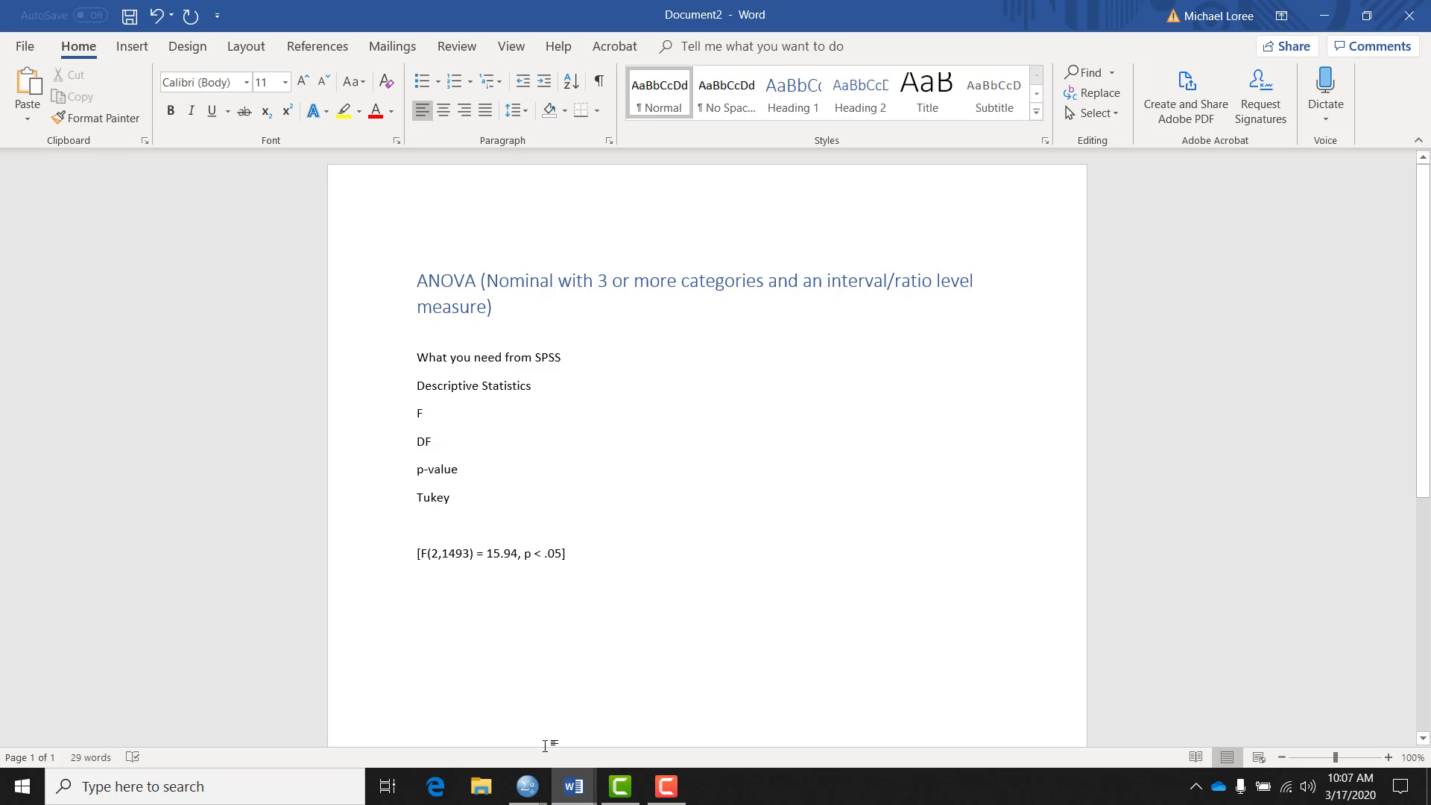
- Switch to the SPSS output and examine the Tukey Multiple Comparisons and Homogeneous Subsets tables against the Descriptives means
mouse_move(527, 786)
left_click(698, 713)
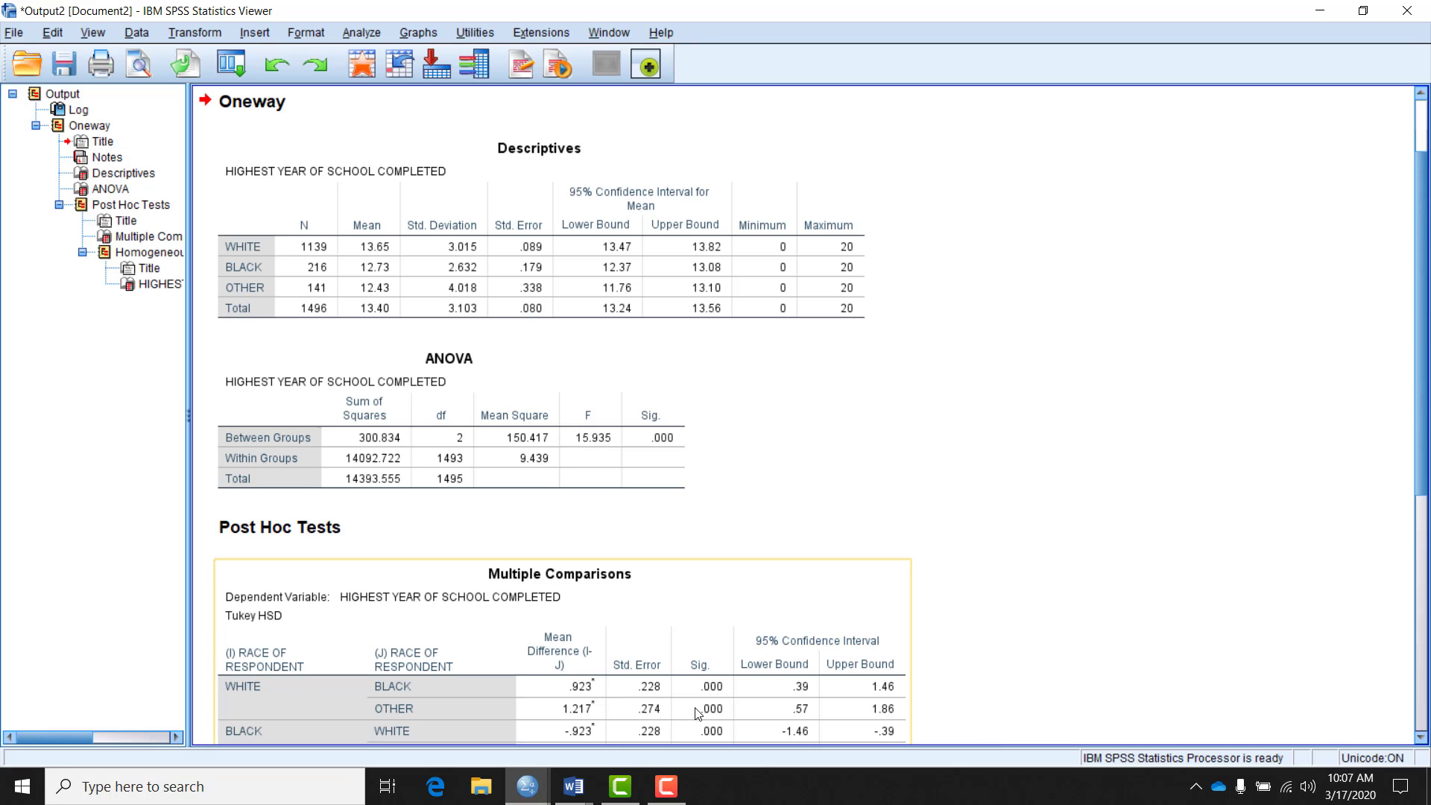
scroll(1426, 467, "down", 5)
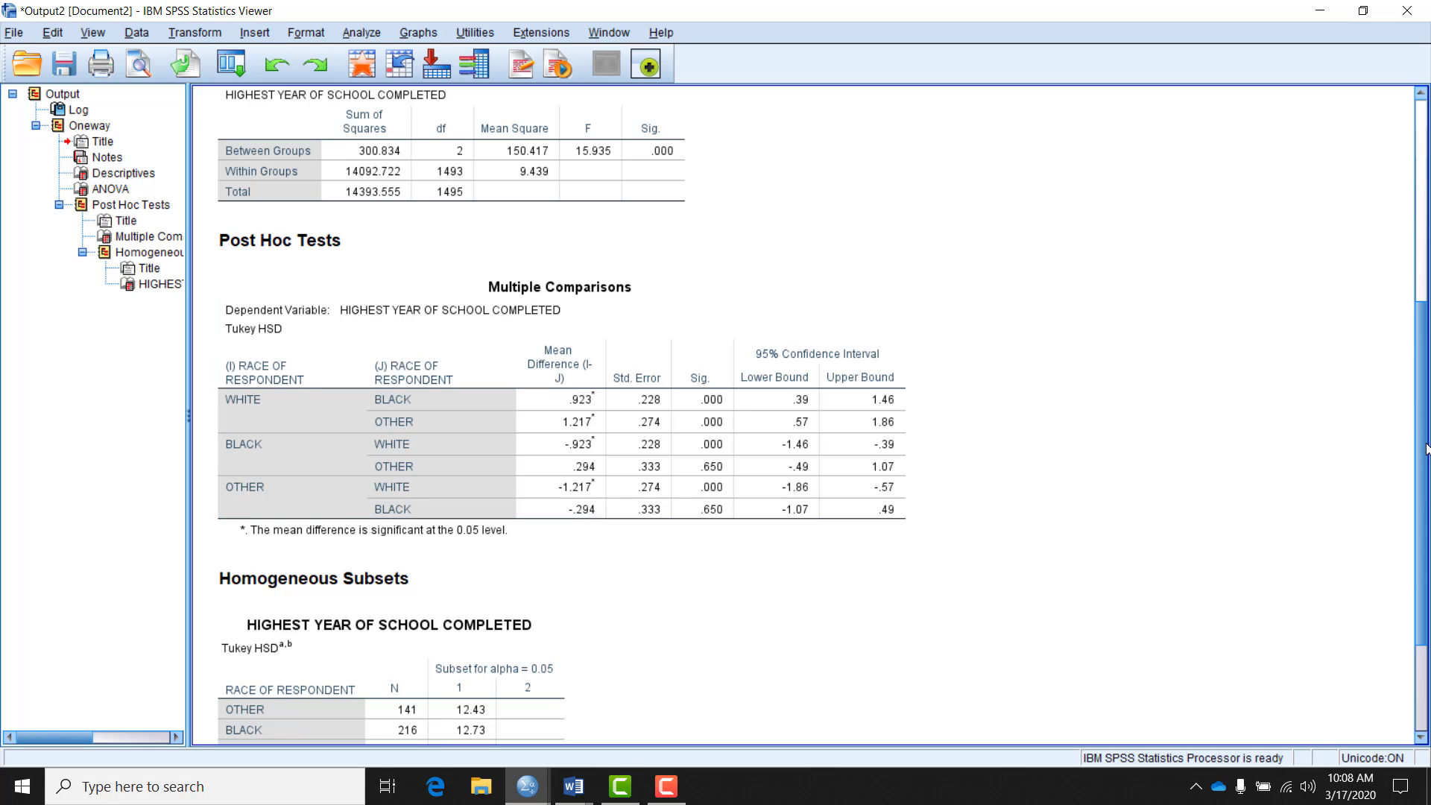
left_click_drag(1425, 448, 1427, 542)
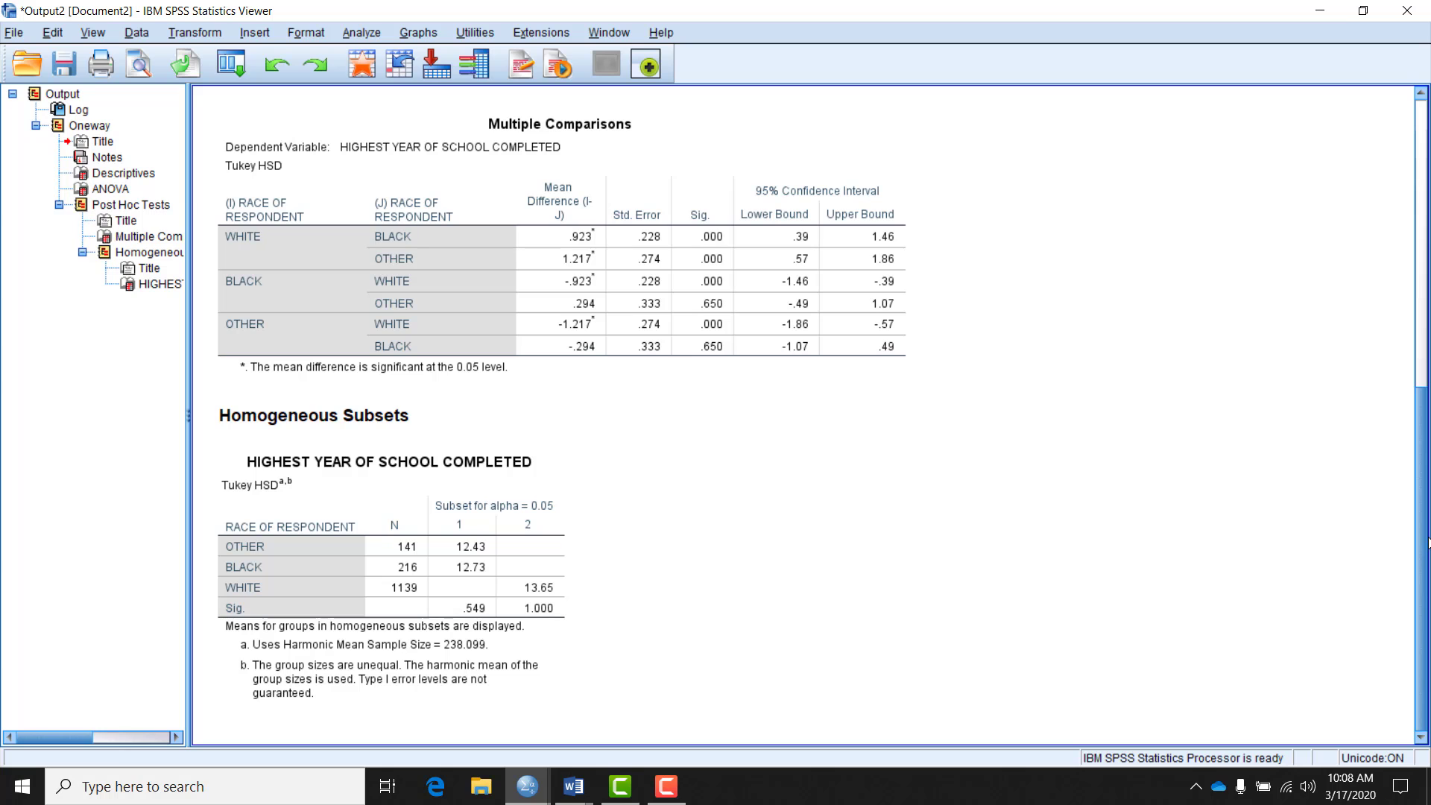
scroll(1427, 542, "up", 10)
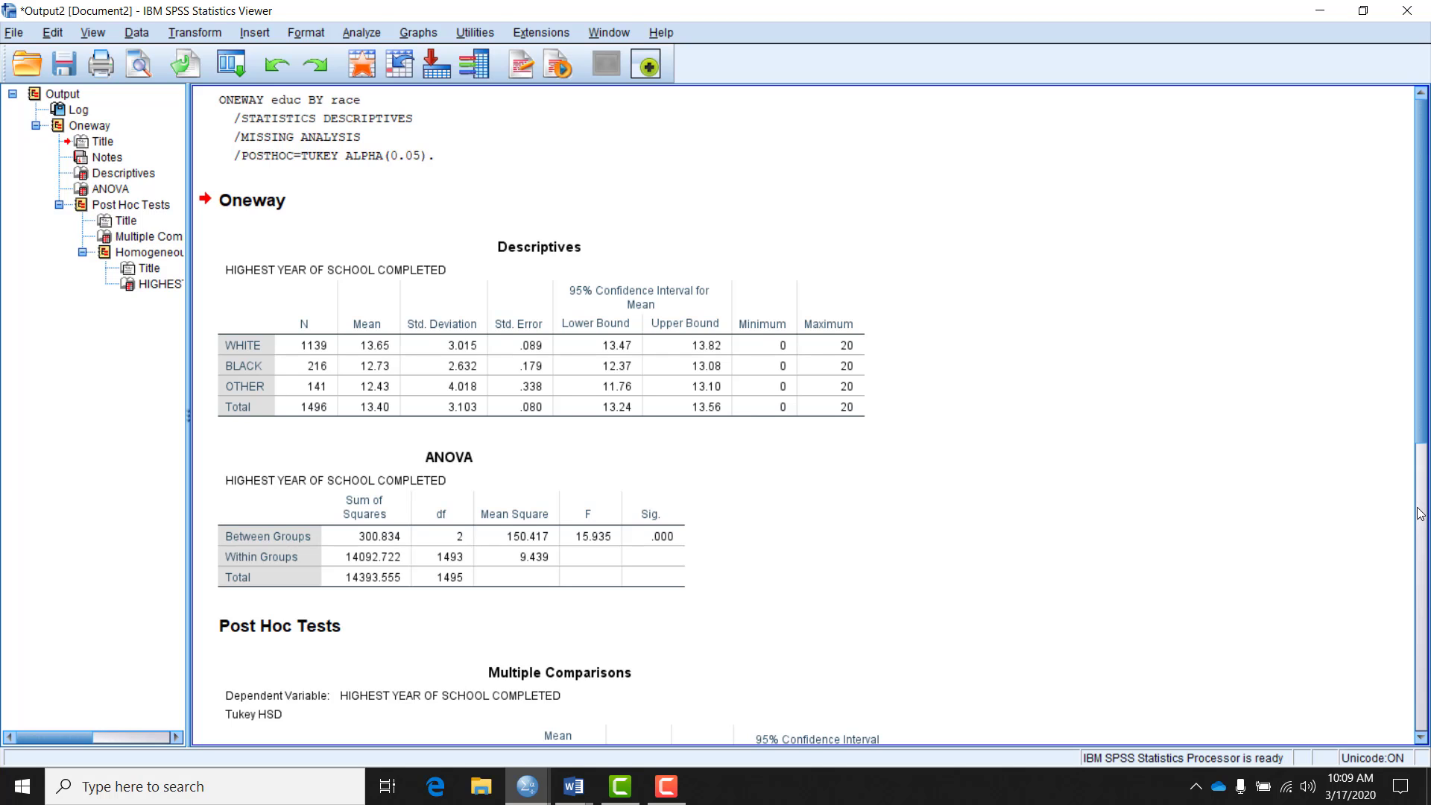
scroll(1419, 522, "down", 3)
scroll(1420, 550, "down", 1)
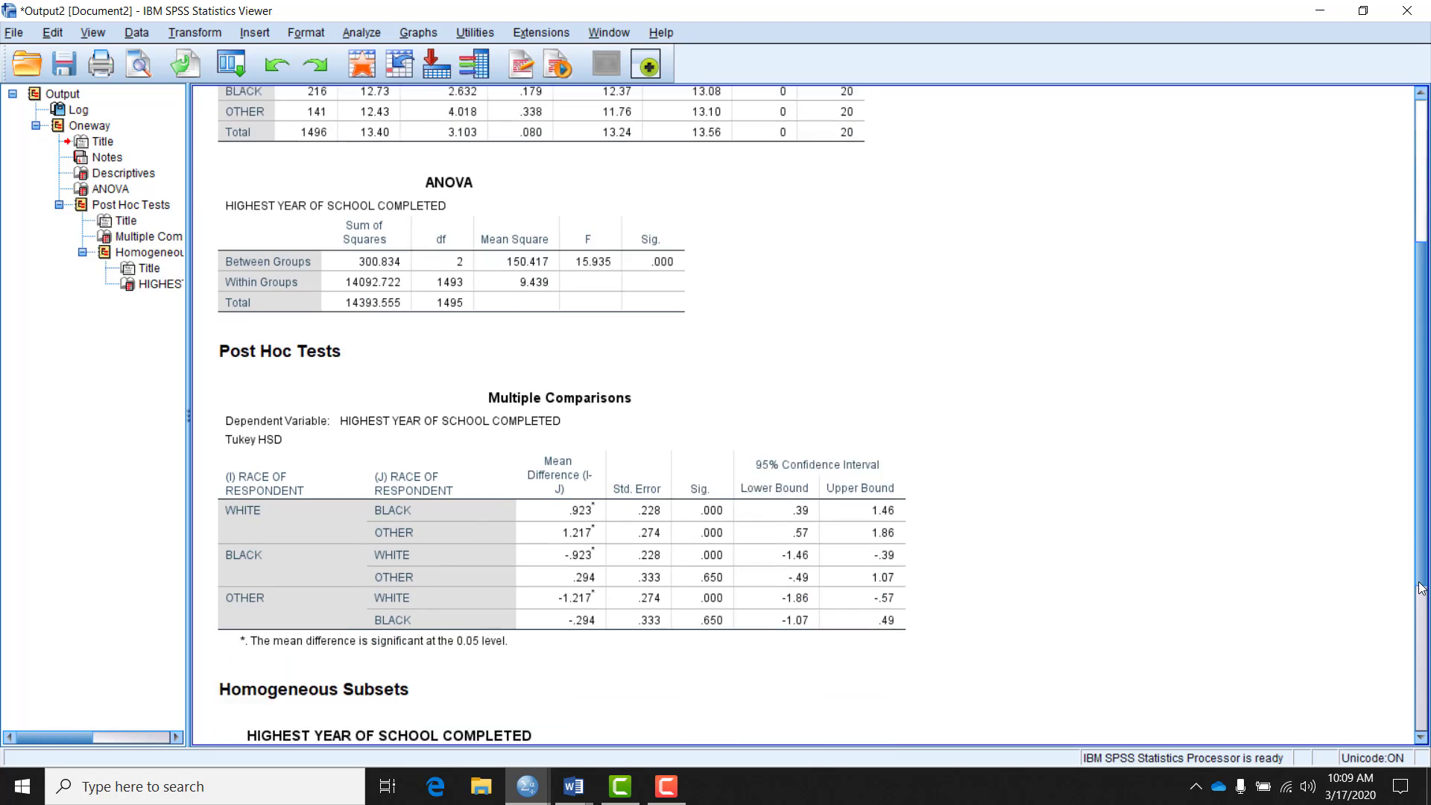
- Return to Document2 in Word and place the cursor at the end of the F result line
mouse_move(564, 800)
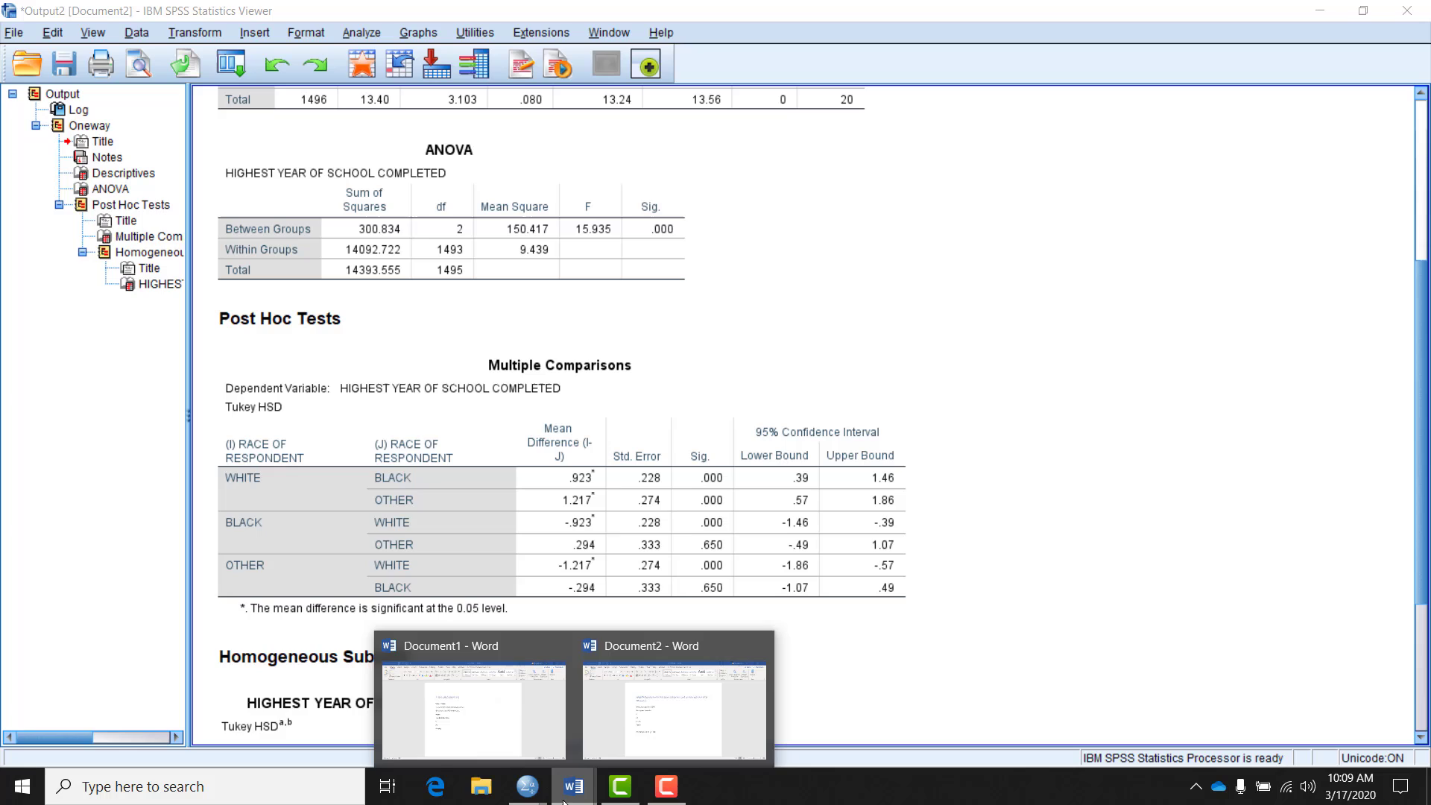
left_click(665, 726)
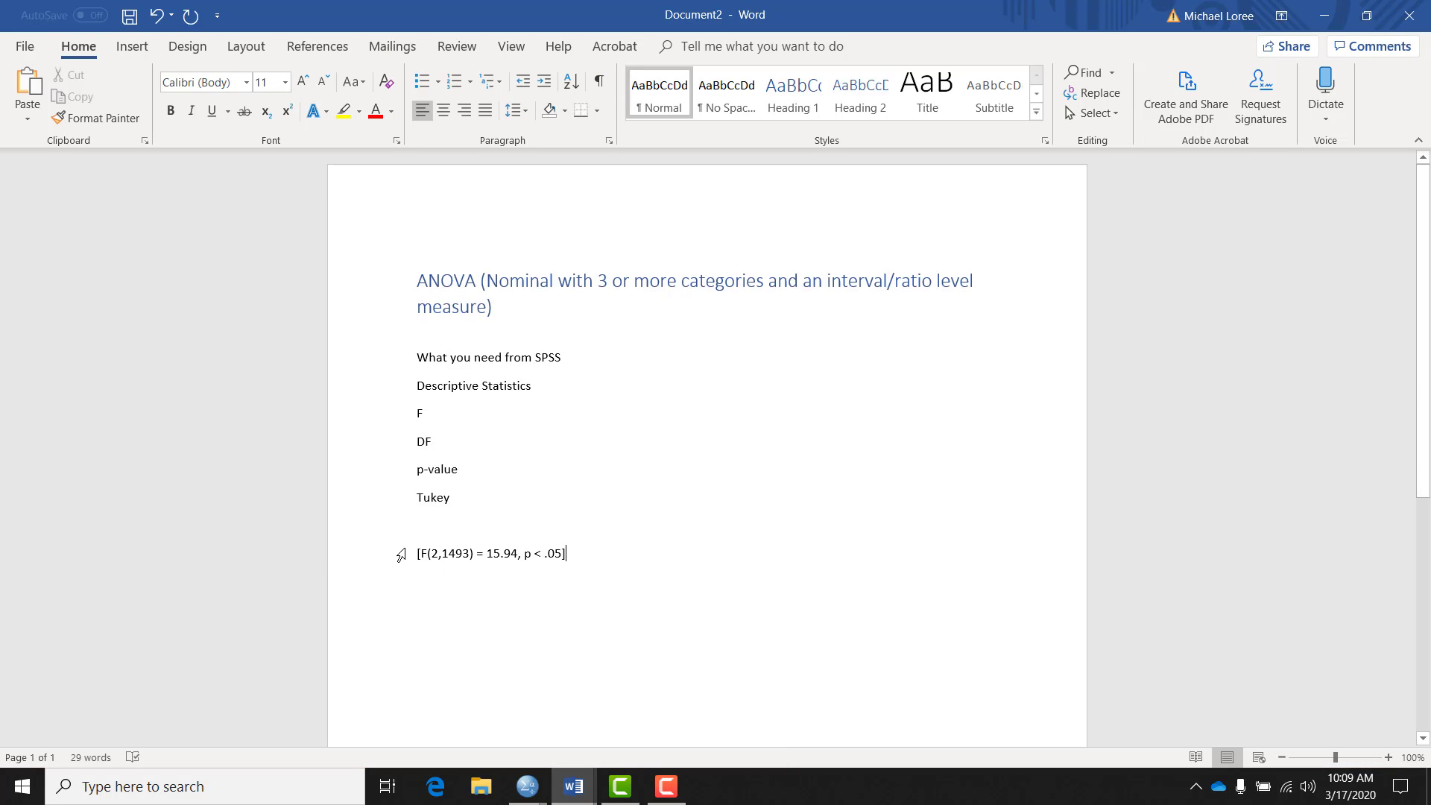
left_click(570, 554)
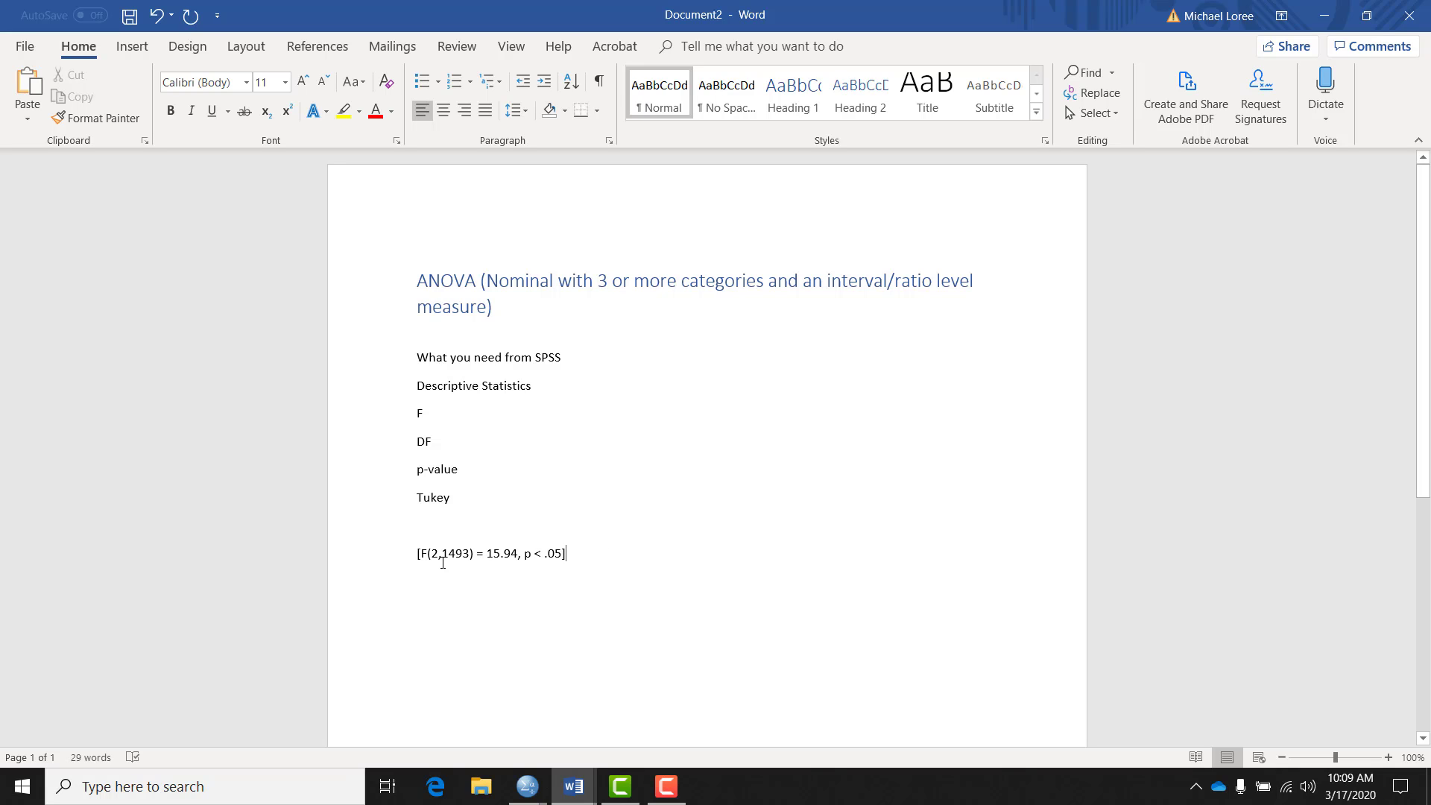